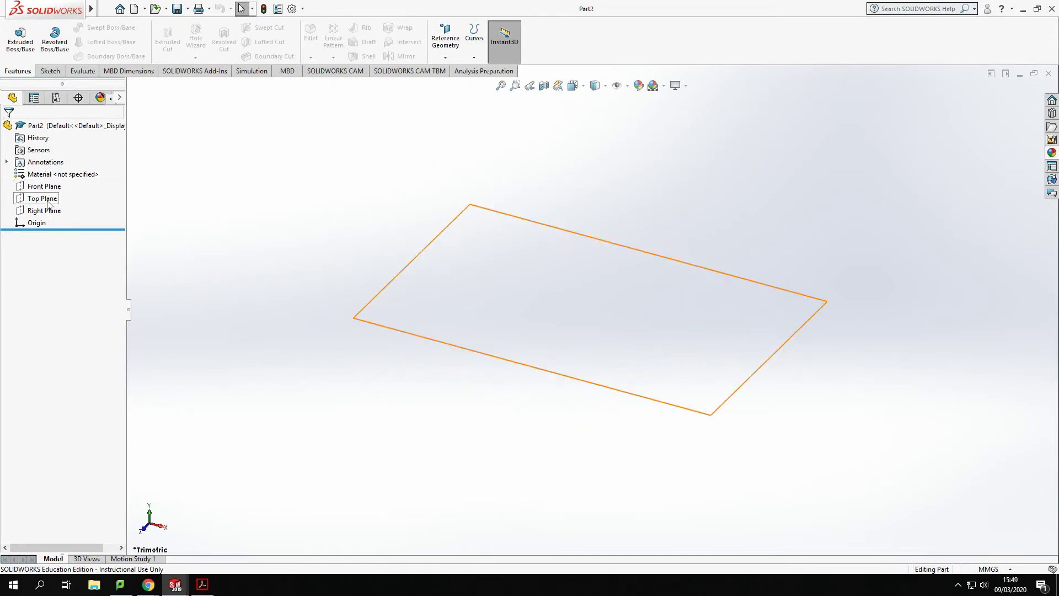
- Start a sketch on the Top Plane and draw a center rectangle about 67 by 56 mm from the origin
left_click(47, 199)
left_click(58, 186)
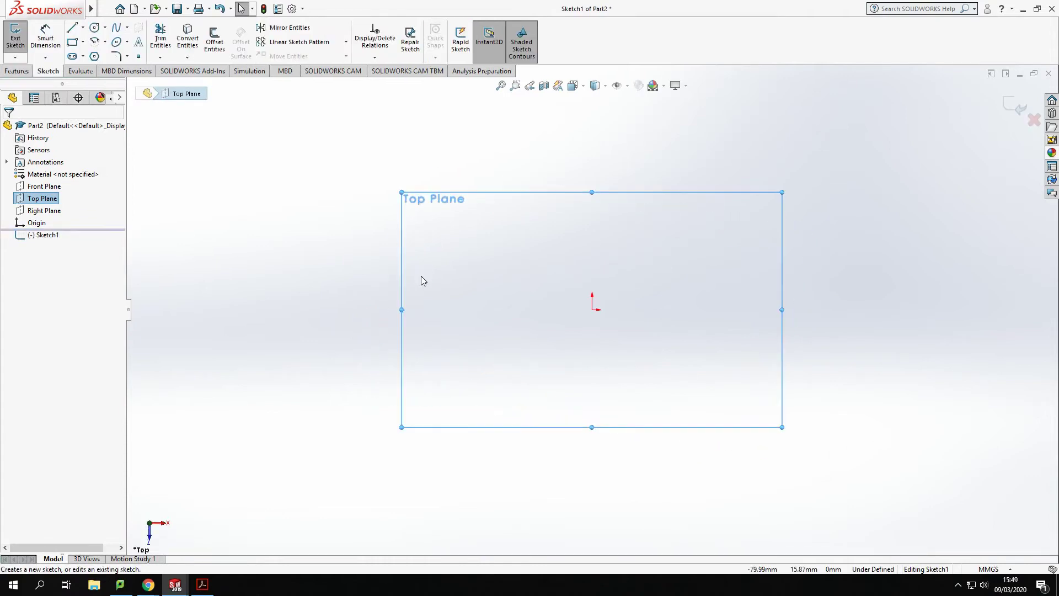
left_click(72, 42)
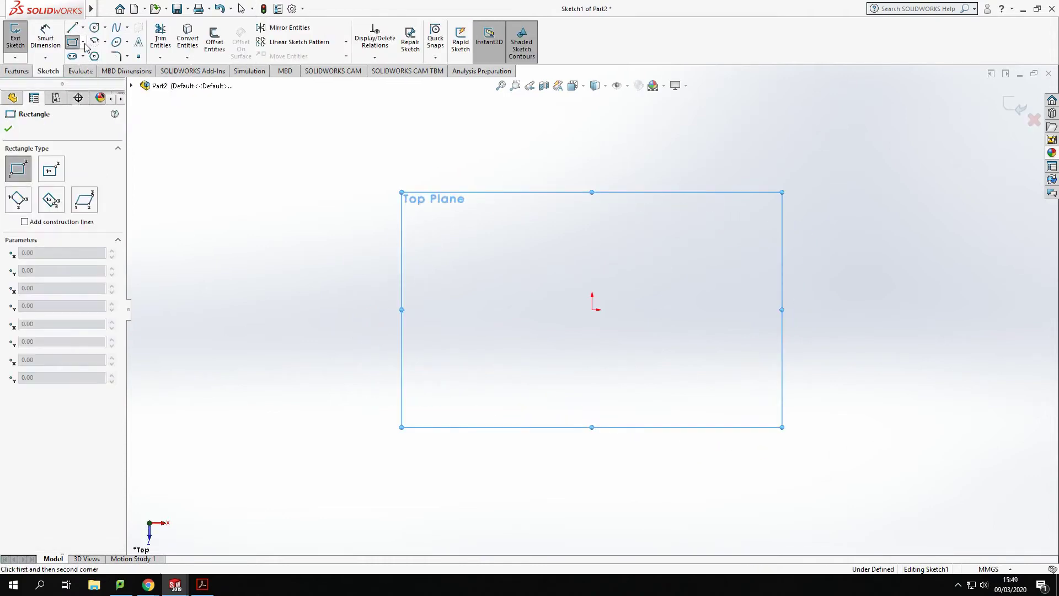
left_click(83, 42)
left_click(94, 70)
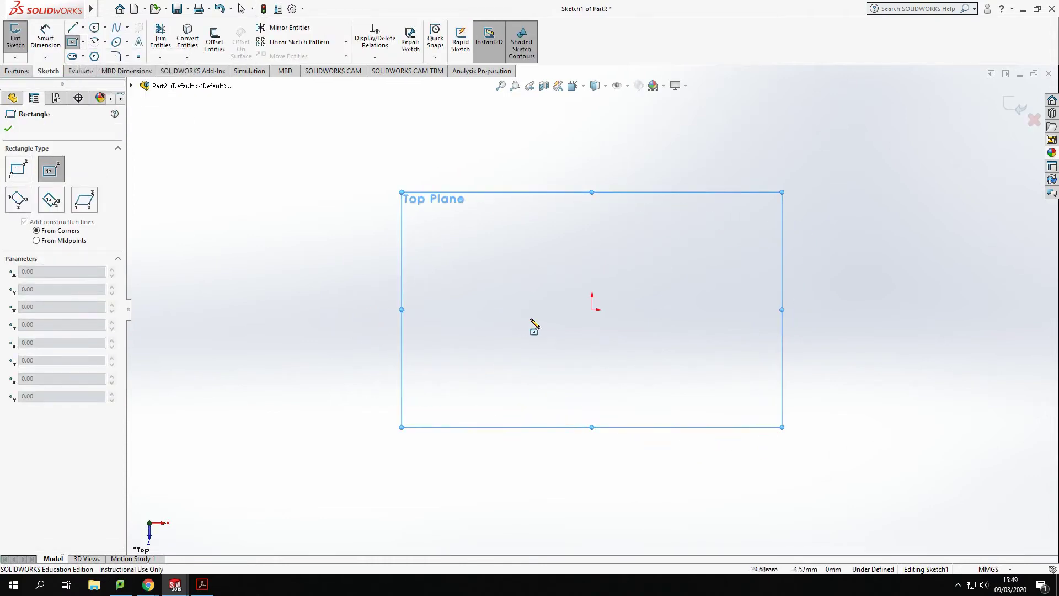
left_click(591, 310)
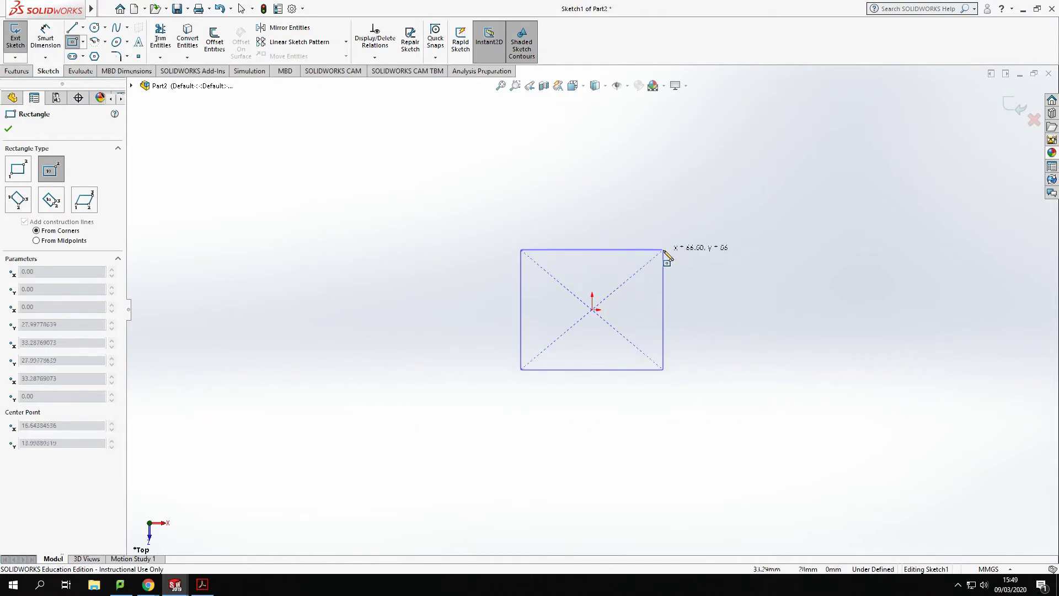
left_click(663, 249)
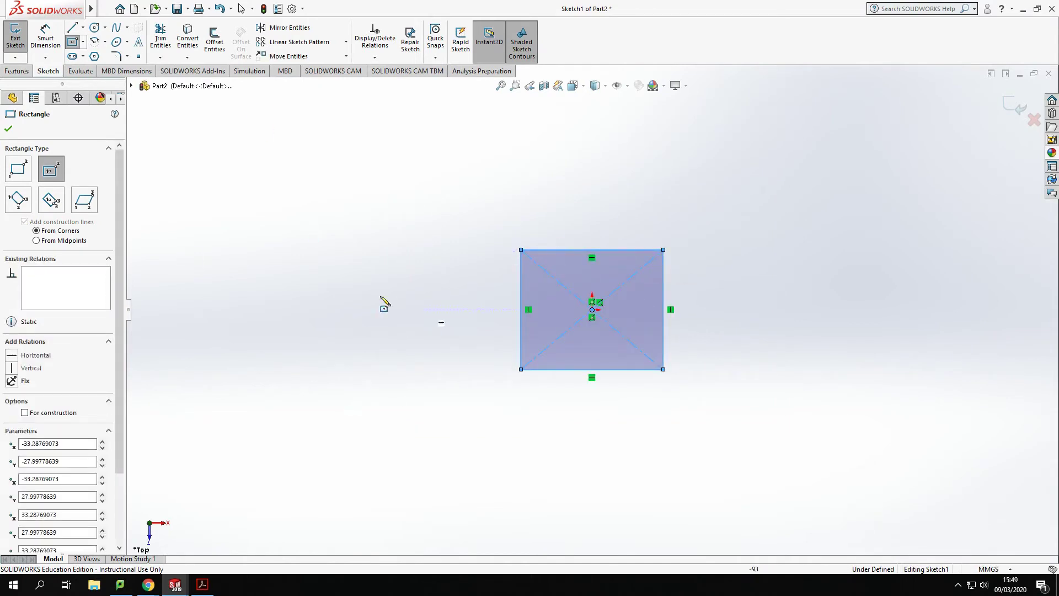
- Dimension the rectangle 40 mm for its vertical side and 50 mm for its horizontal side
left_click(47, 41)
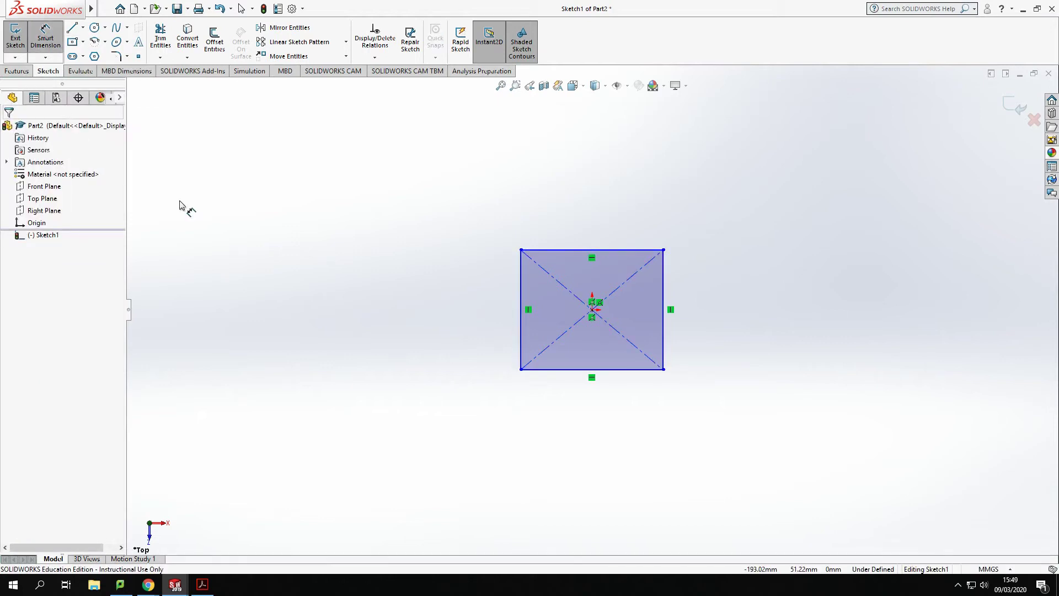
left_click(521, 341)
left_click(456, 335)
type("40")
key("Return")
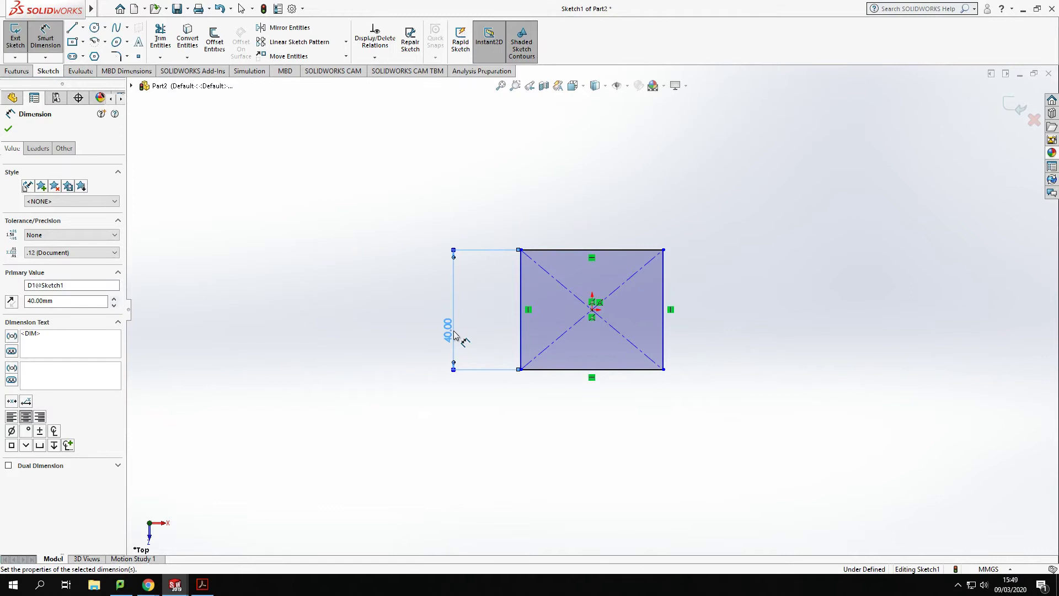
left_click(625, 378)
left_click(619, 419)
type("50")
key("Return")
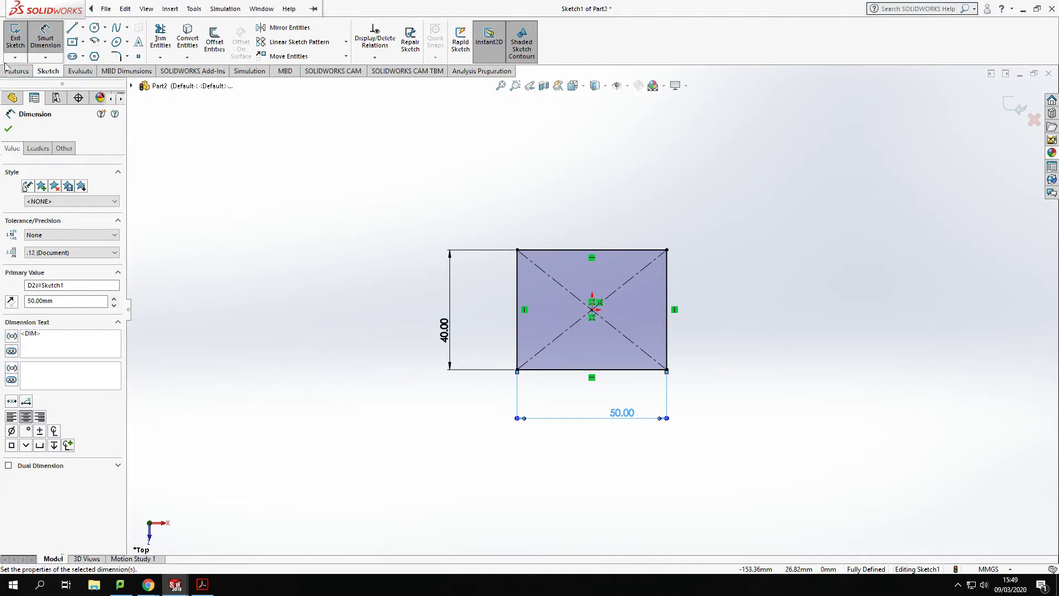
- Extrude the rectangle as a blind boss with a depth of 40 mm
left_click(24, 73)
left_click(20, 38)
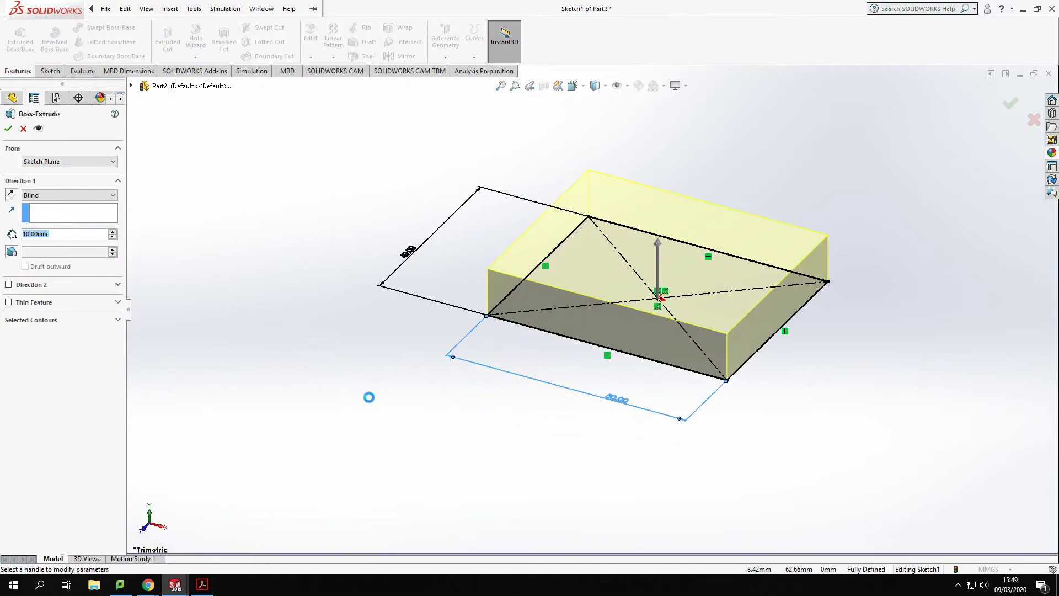
type("40")
key("Return")
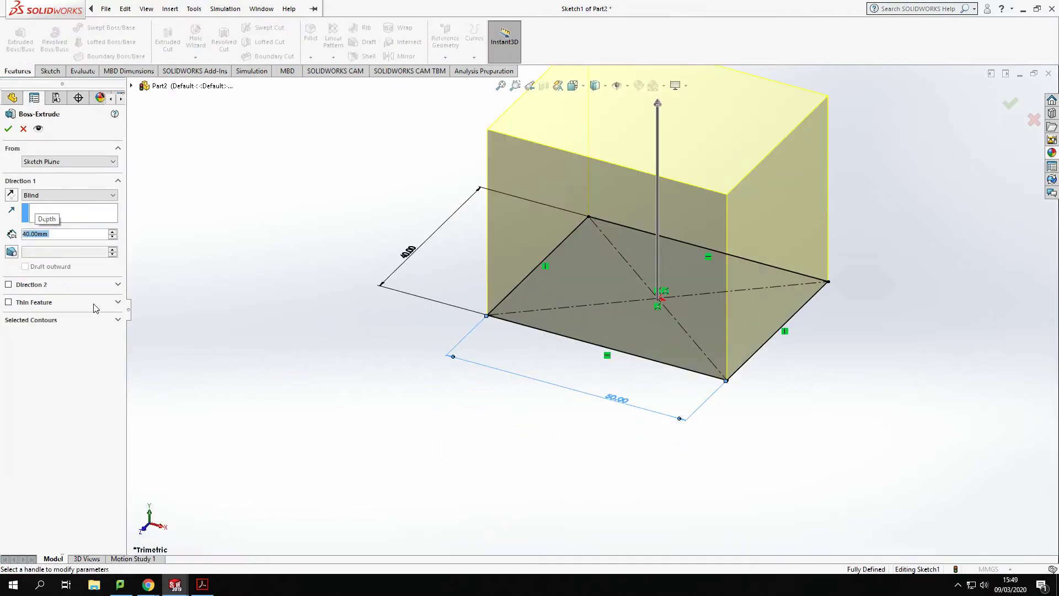
left_click(8, 129)
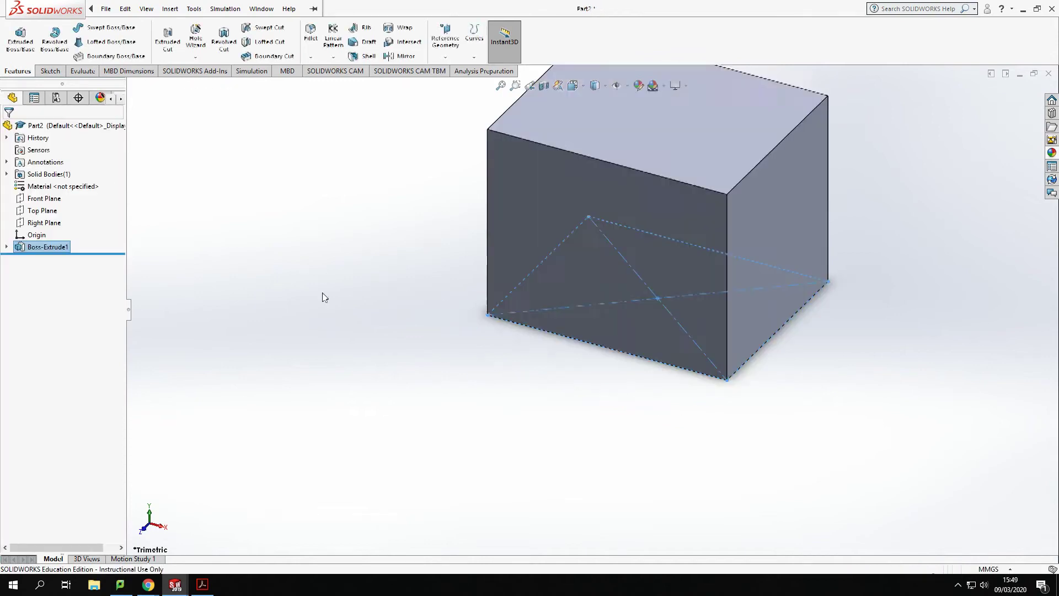
- Sketch a corner rectangle about 44 by 34 mm on the block's top face, starting at the face's lower-right corner
scroll(765, 144, "down", 3)
middle_click_drag(448, 291, 508, 349)
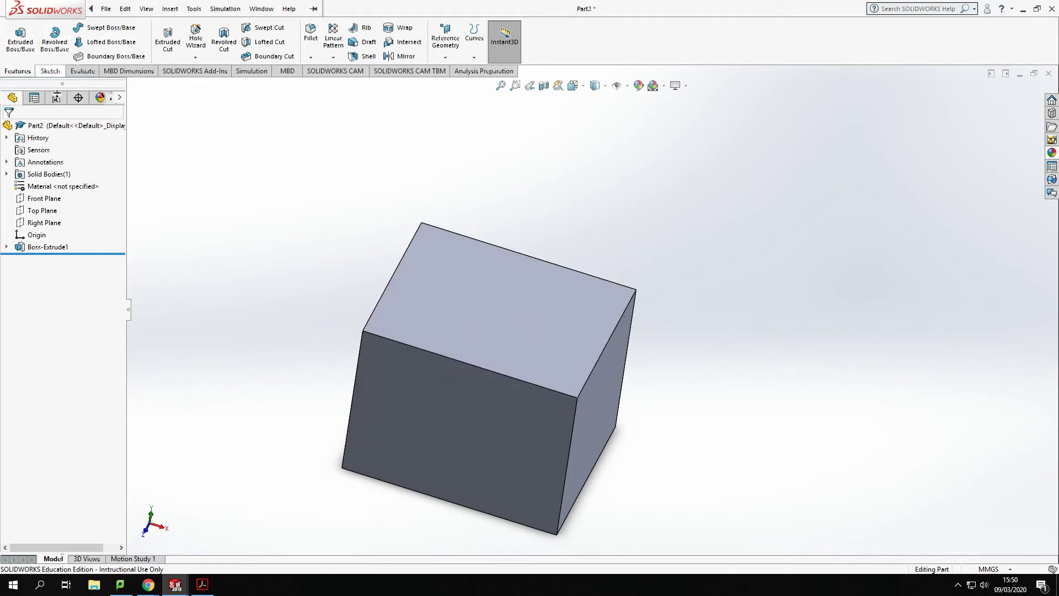
left_click(481, 300)
left_click(531, 269)
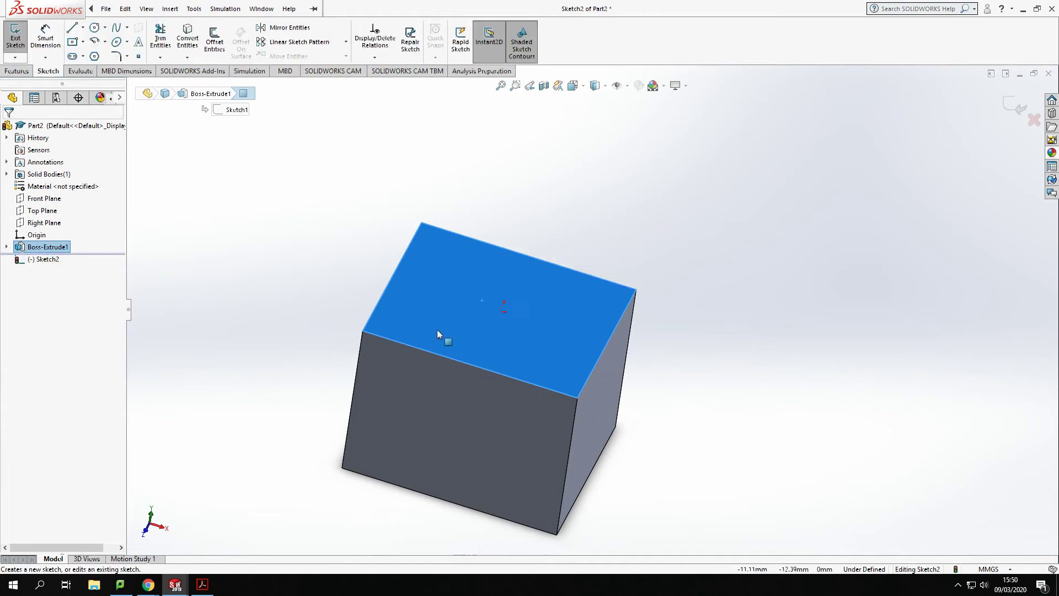
left_click(83, 42)
left_click(104, 49)
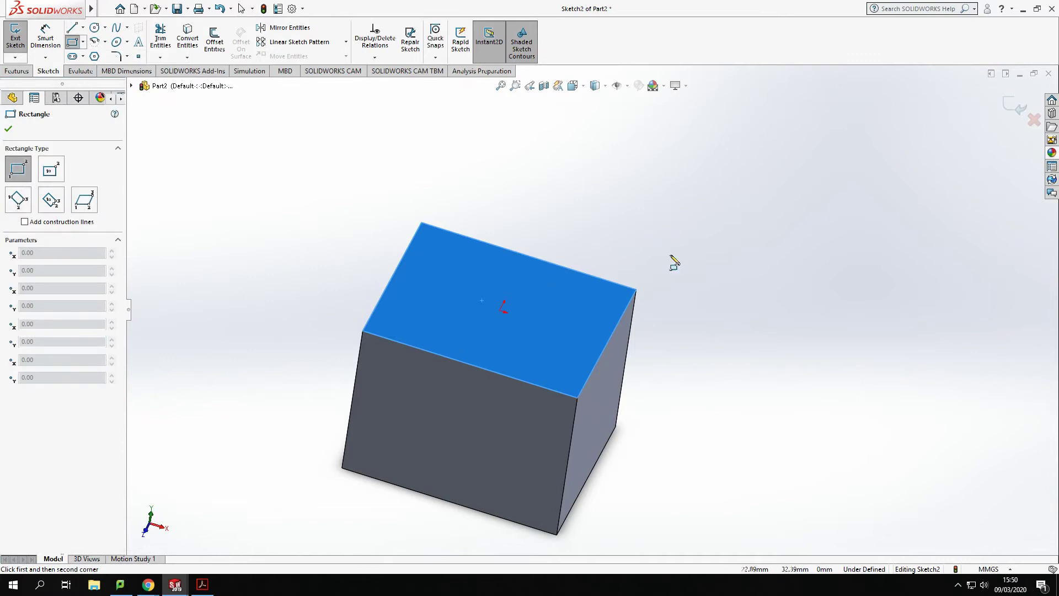
key("space")
left_click(481, 275)
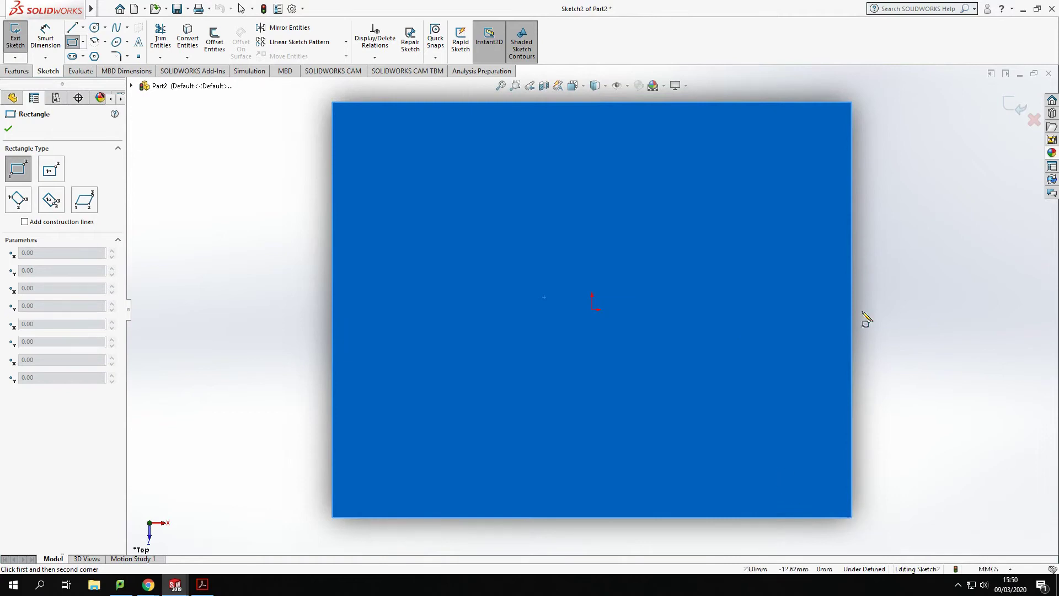
left_click(851, 517)
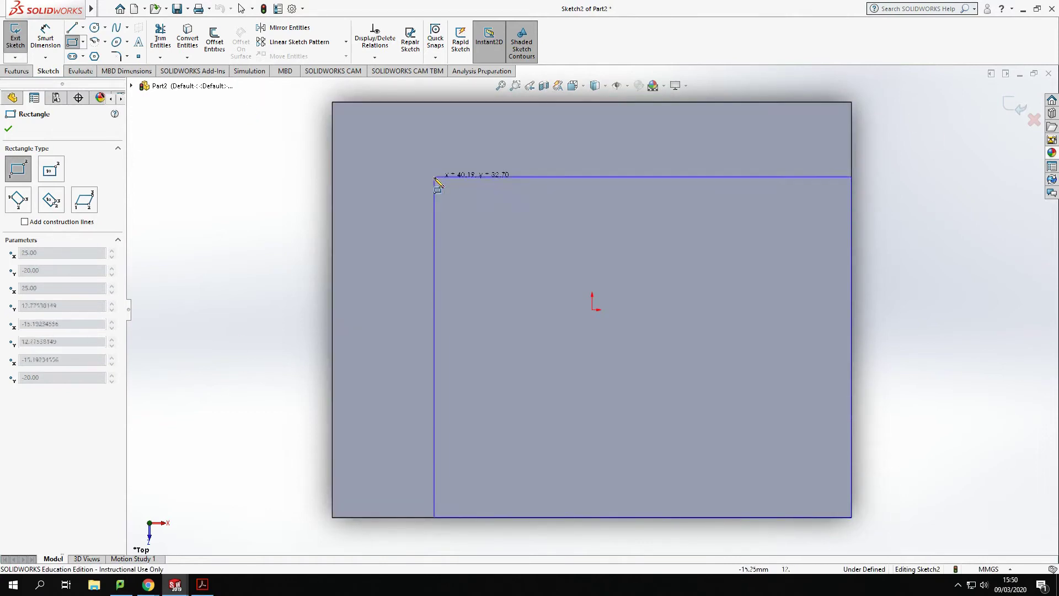
left_click(395, 164)
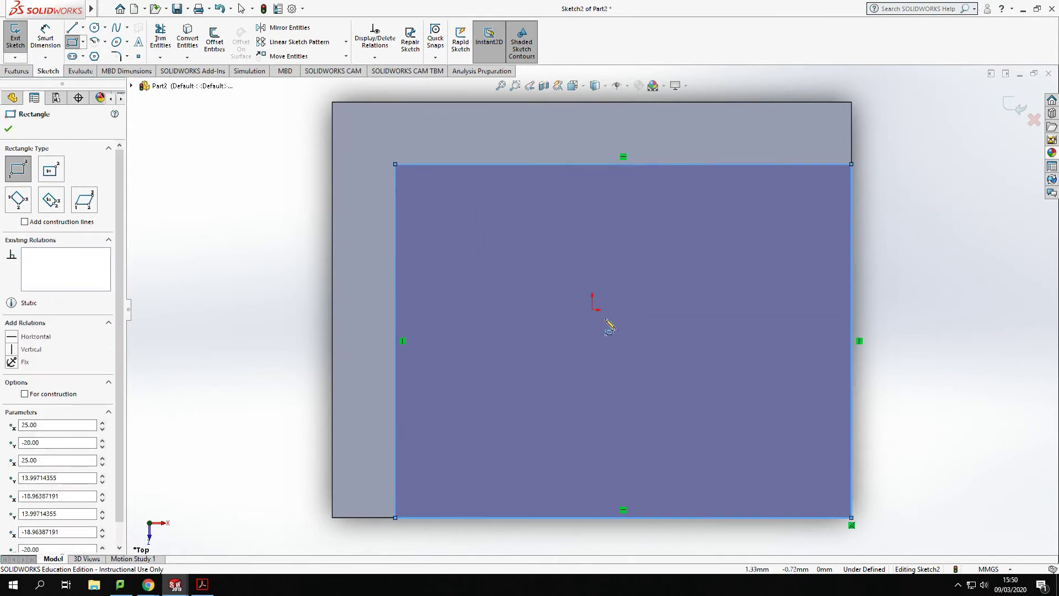
key("Escape")
- Dimension the top-face rectangle 40 mm wide and 30 mm high
left_click(45, 37)
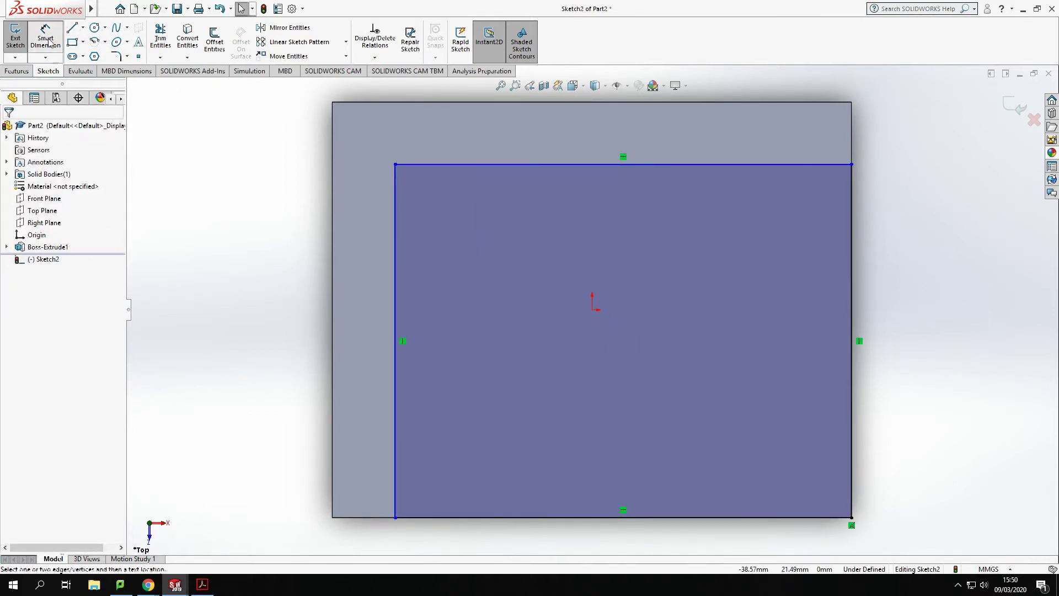
left_click(627, 165)
left_click(626, 134)
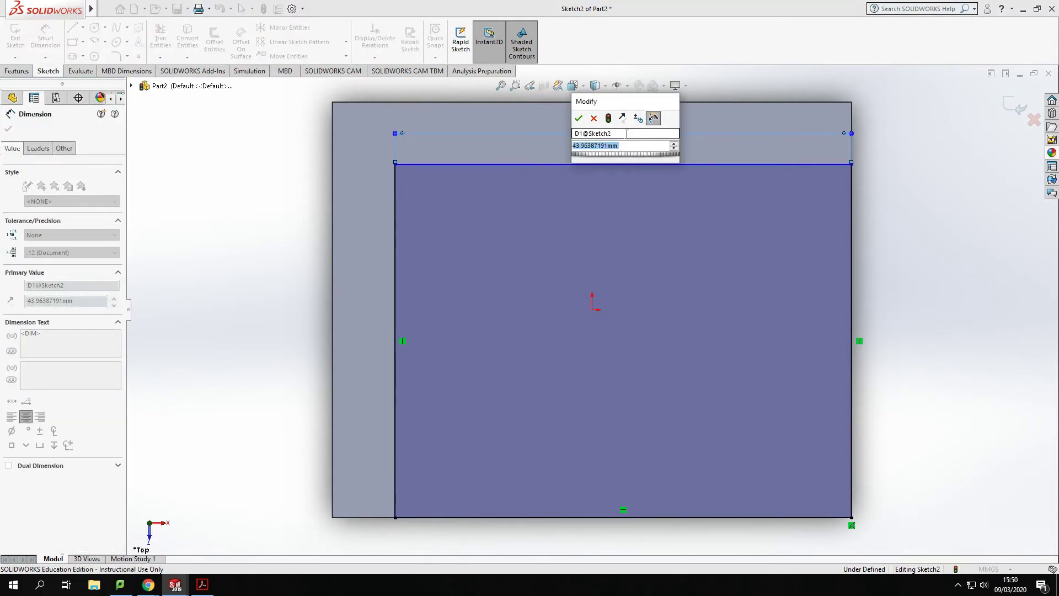
type("40")
key("Return")
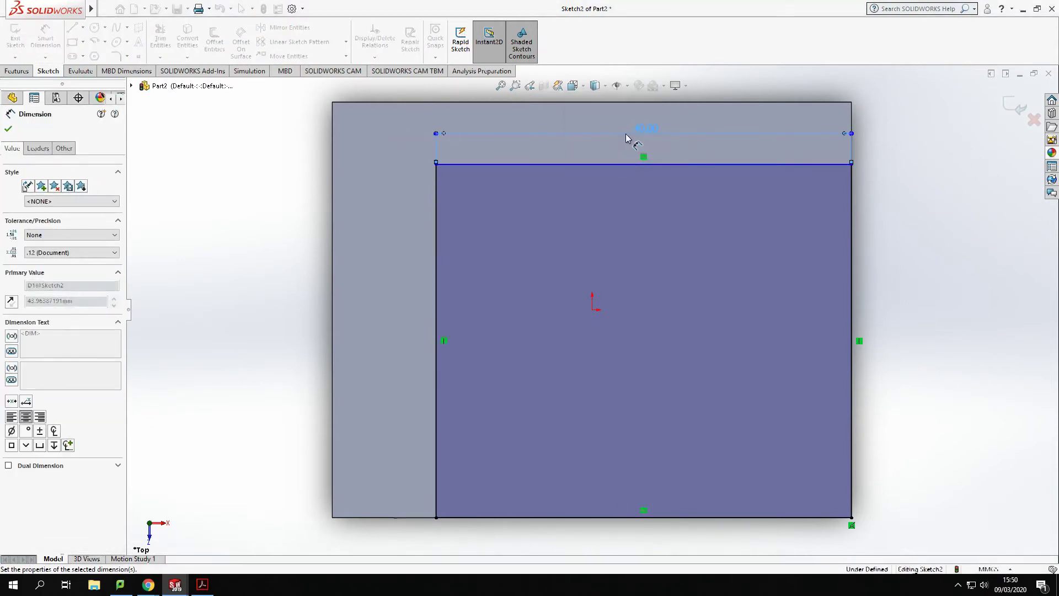
left_click(437, 246)
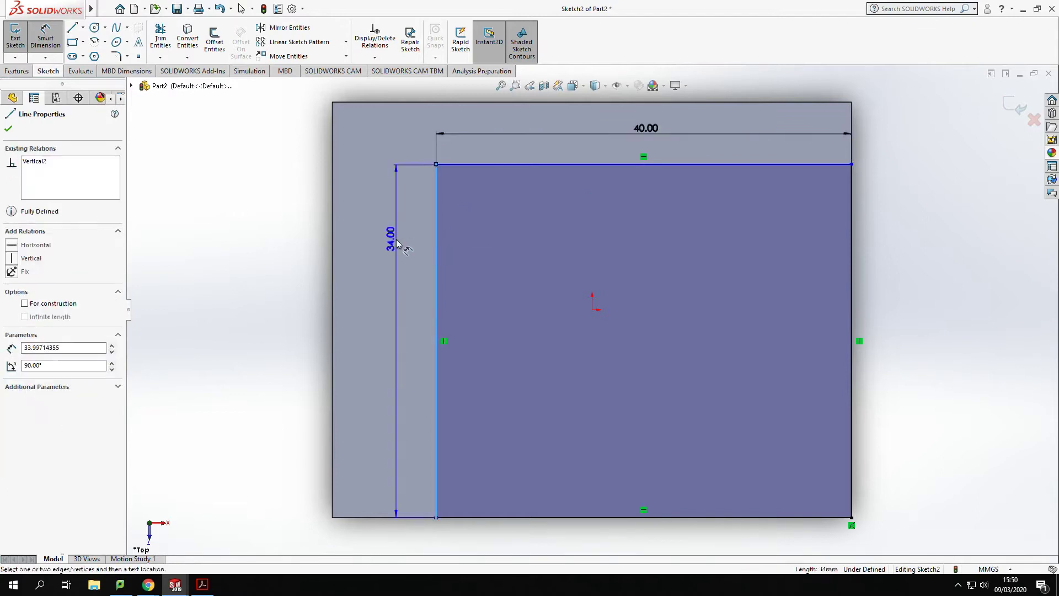
left_click(397, 242)
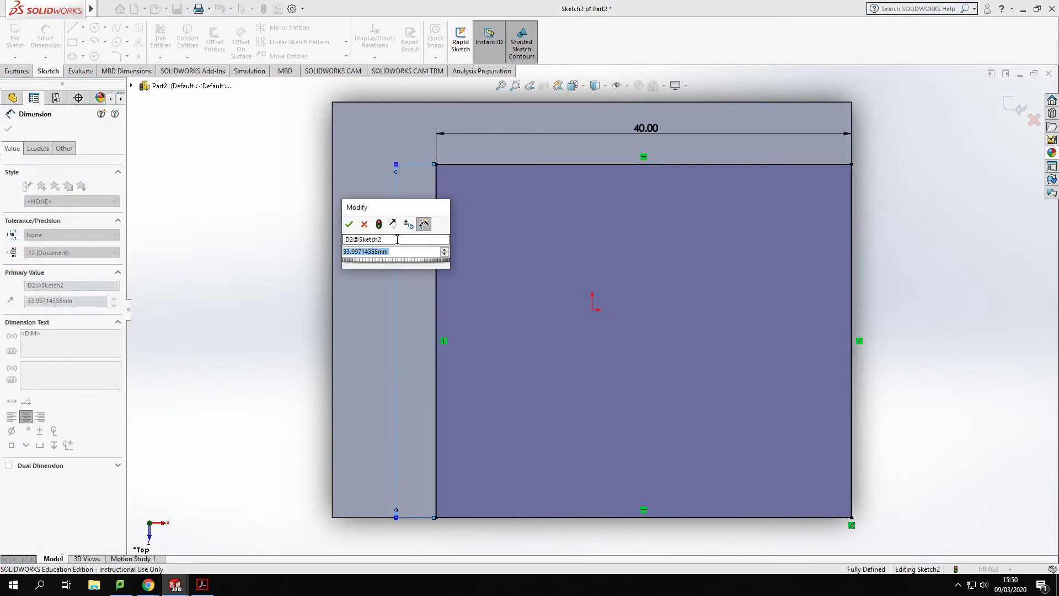
type("30")
key("Return")
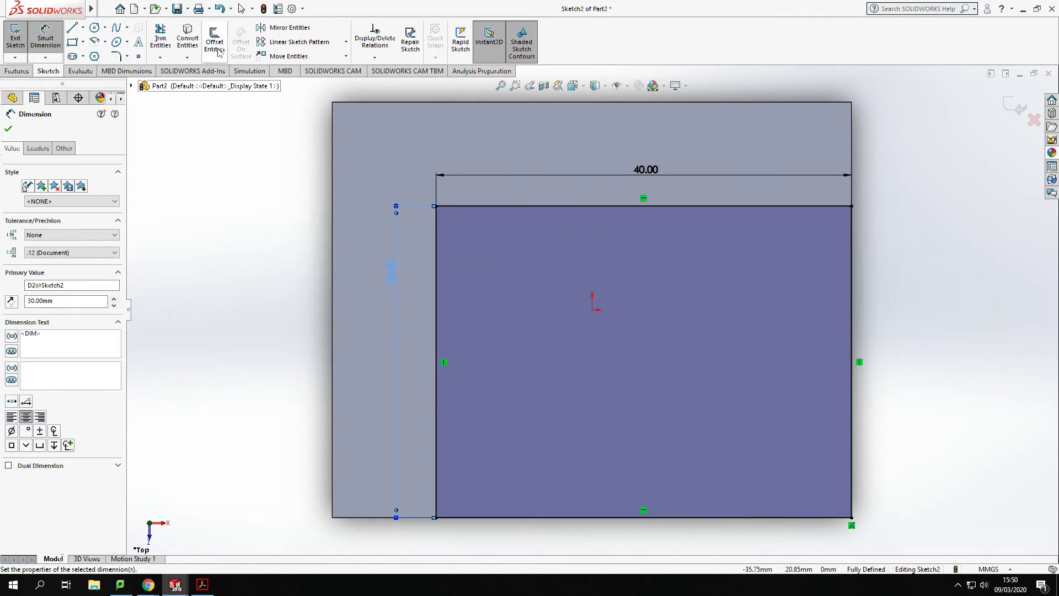
- Add a 10 mm equal-distance sketch chamfer to the rectangle's upper-left corner
left_click(127, 58)
left_click(134, 80)
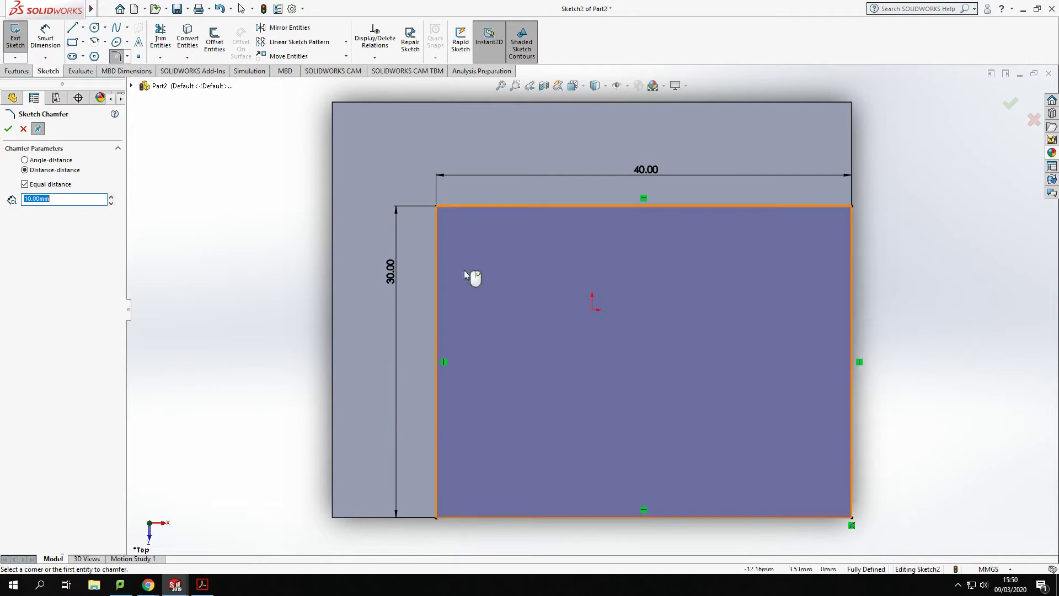
left_click(436, 206)
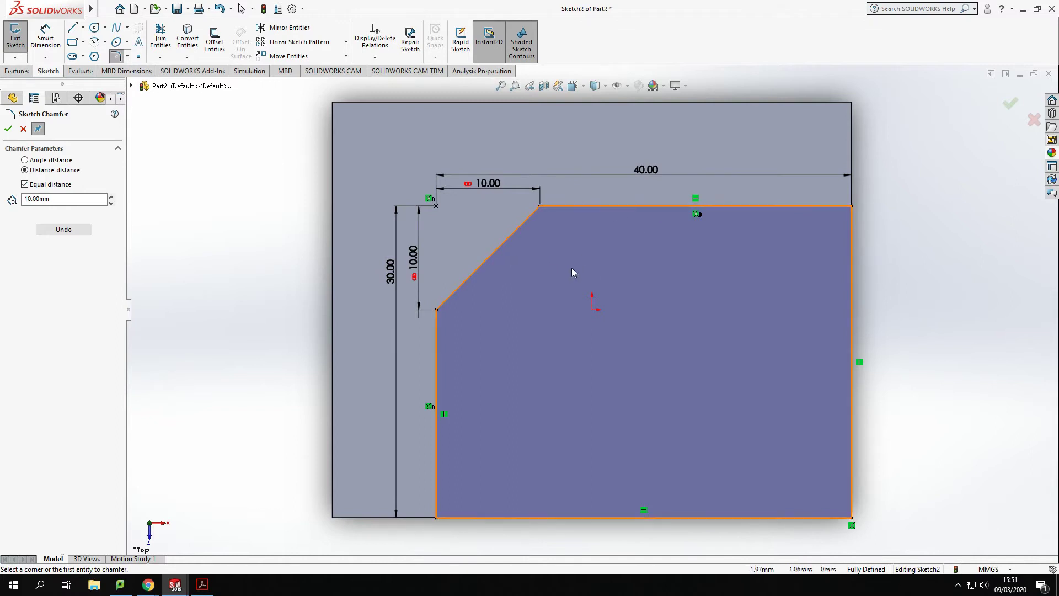
- Offset the whole chamfered profile 10 mm inward
left_click(514, 232)
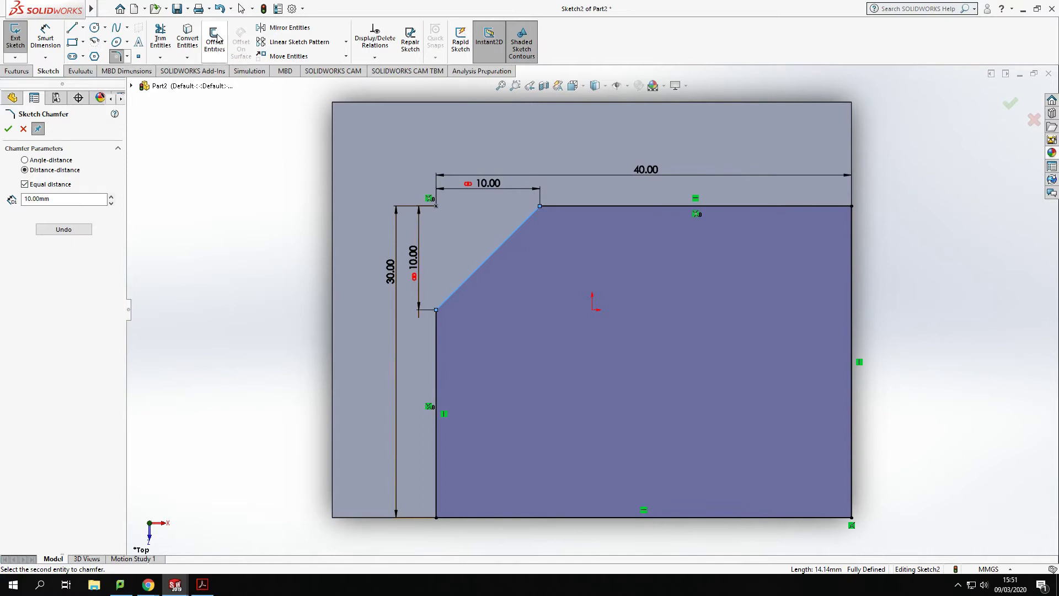
left_click(214, 40)
left_click(513, 232)
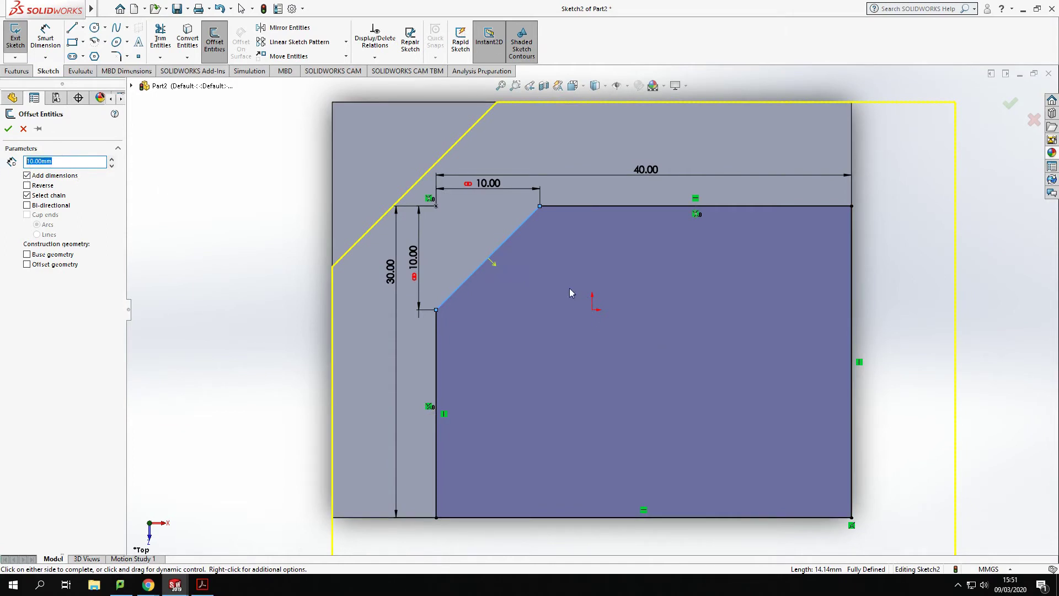
left_click(551, 284)
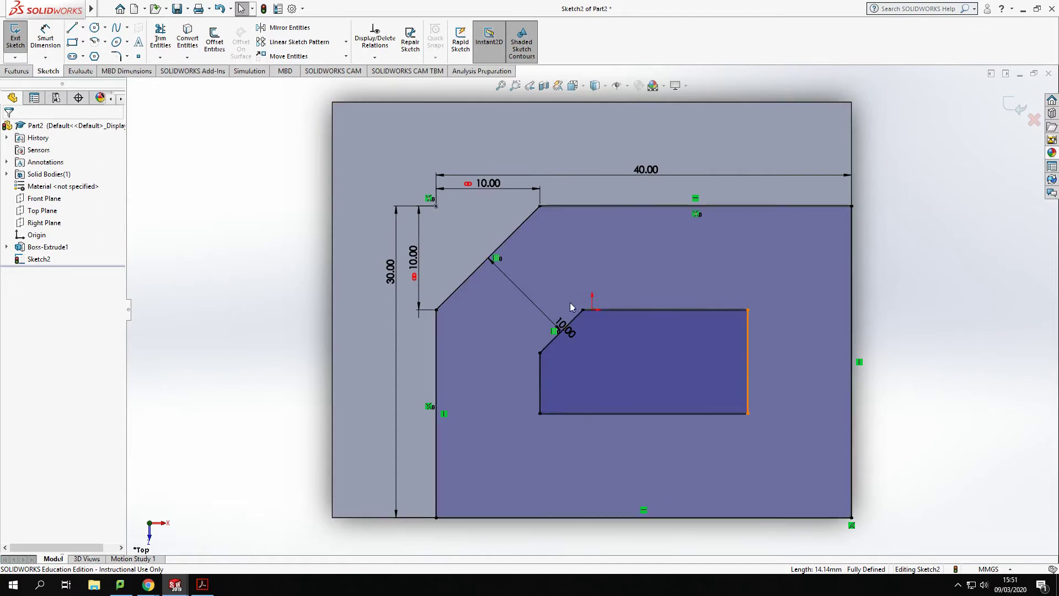
- Delete the horizontal and vertical lines of the inner offset profile, keeping only its diagonal line
left_click(728, 310)
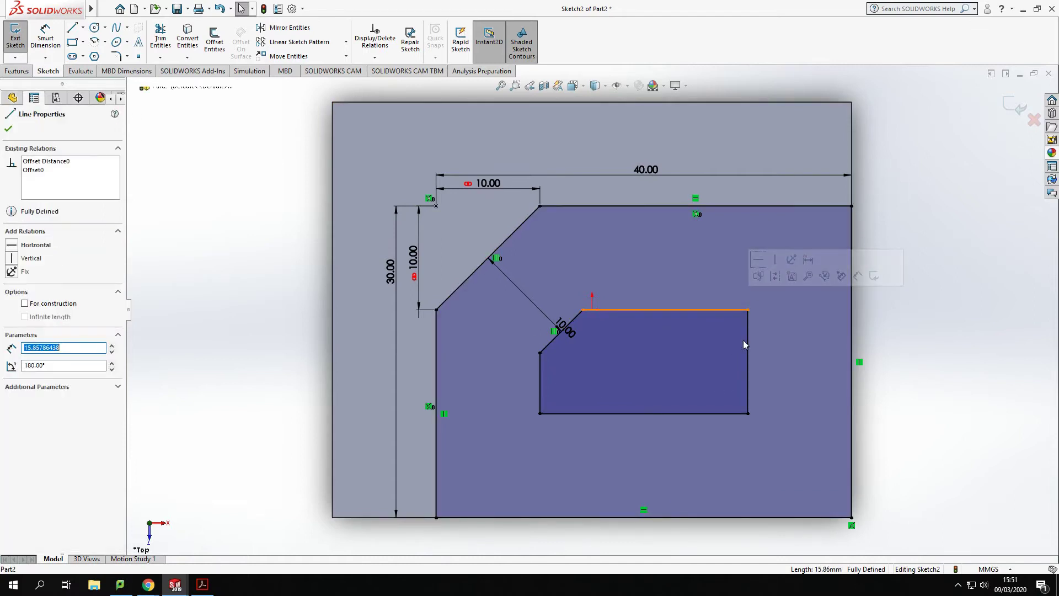
left_click(702, 311)
key("Delete")
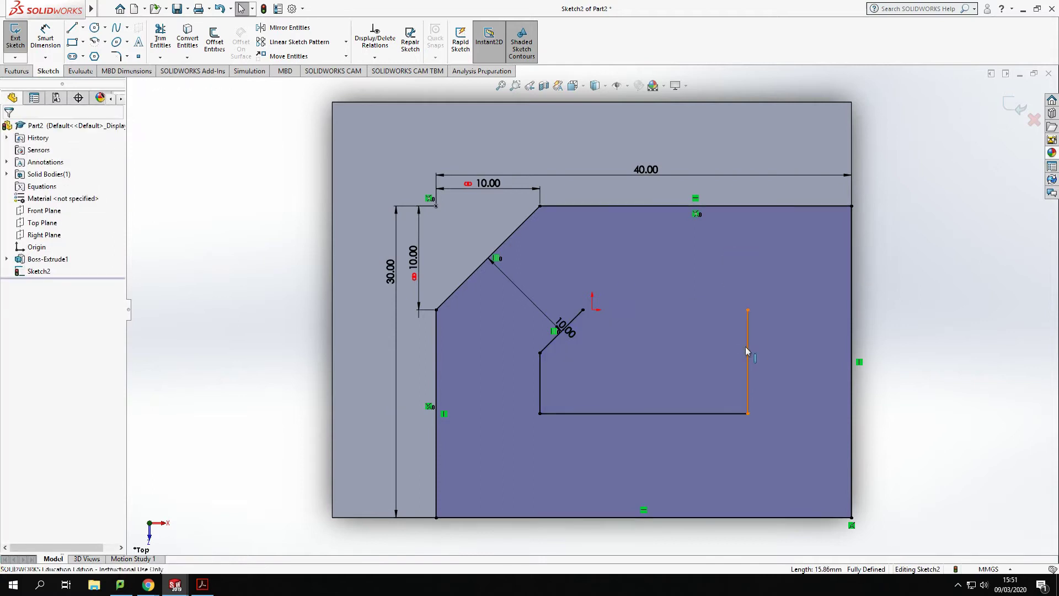
left_click(746, 348)
left_click(699, 414, "ctrl")
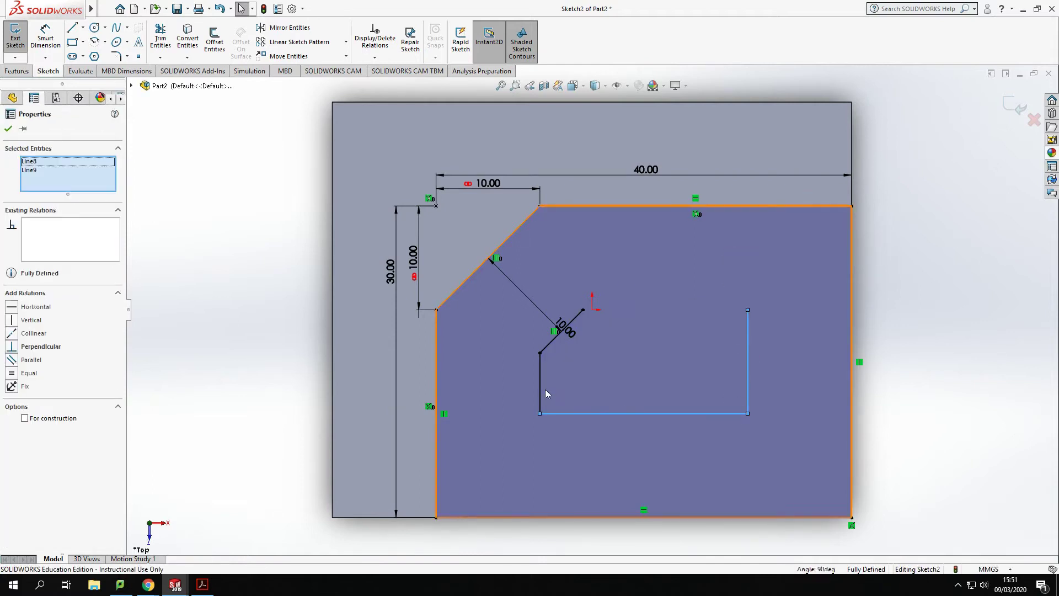
key("Delete")
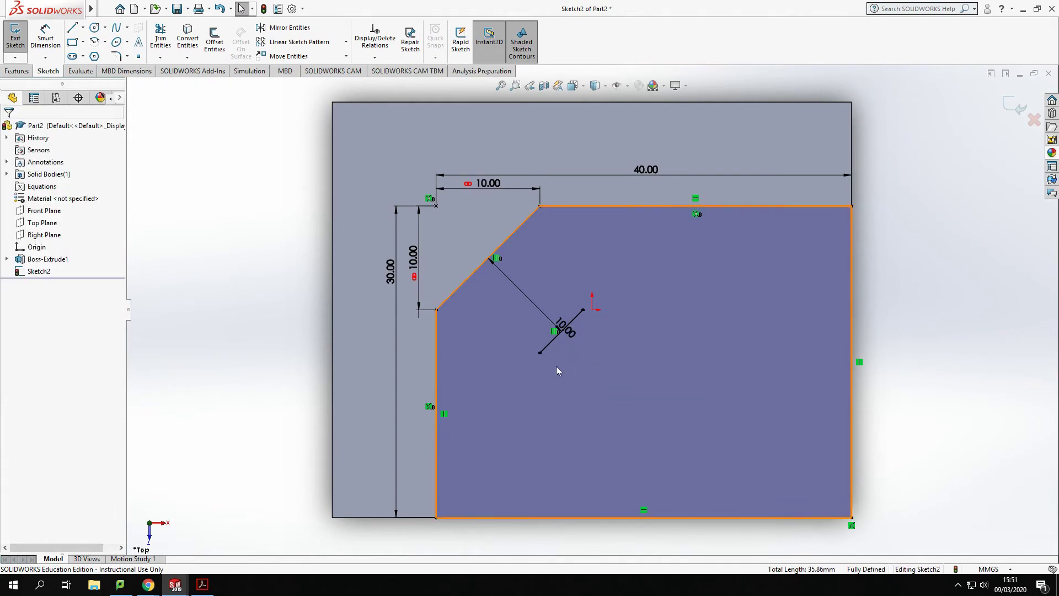
- Try to make the lower endpoint of the offset diagonal coincident with the profile's left vertical line
left_click(488, 400)
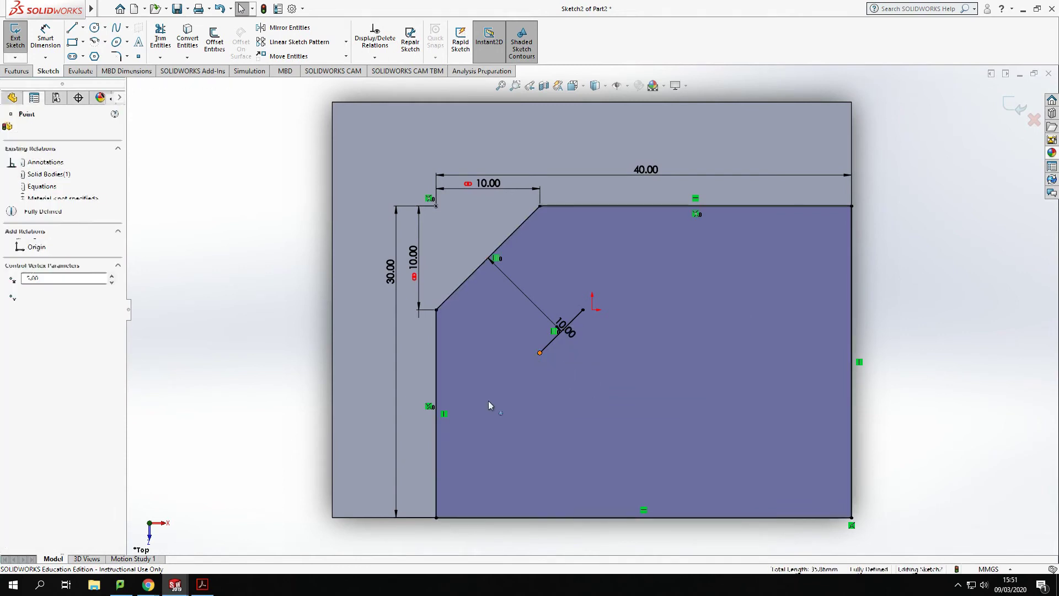
left_click(438, 444, "ctrl")
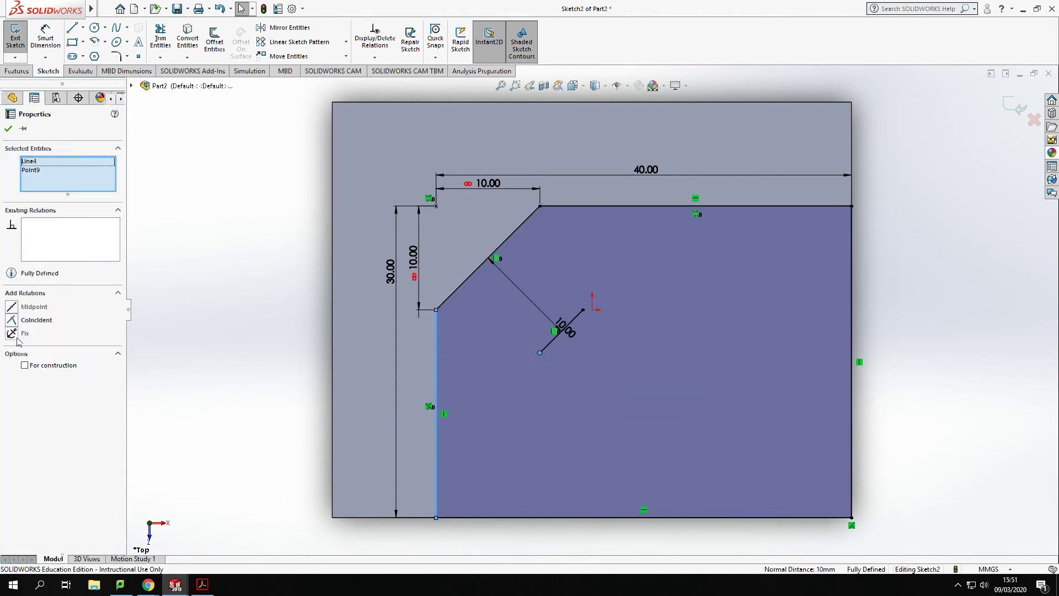
left_click(12, 321)
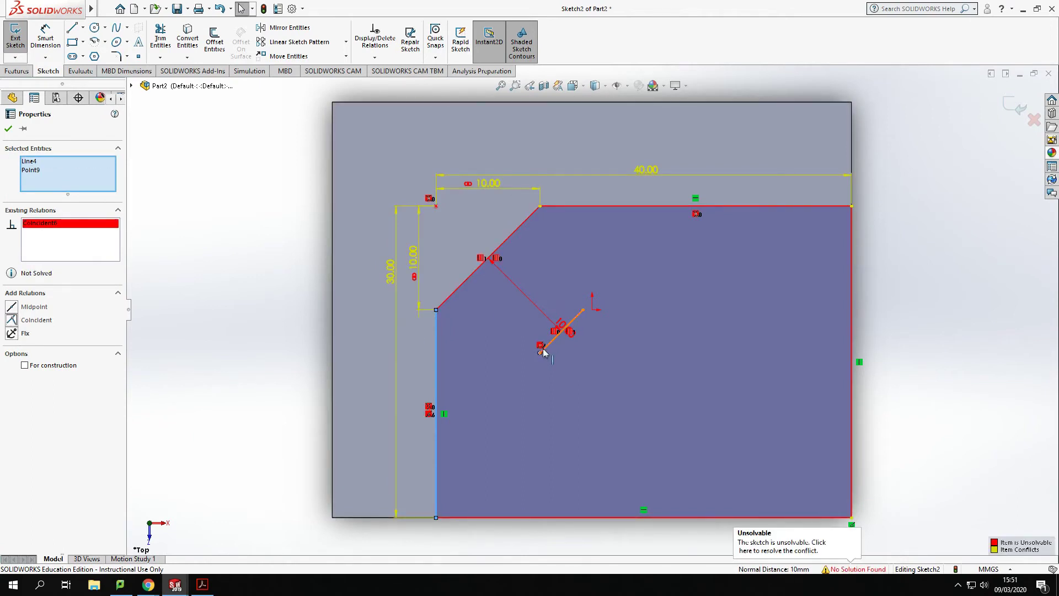
- Undo the coincident relation, the deletions of the inner profile's lines and the 10 mm offset of the chamfered profile
key("ctrl+z")
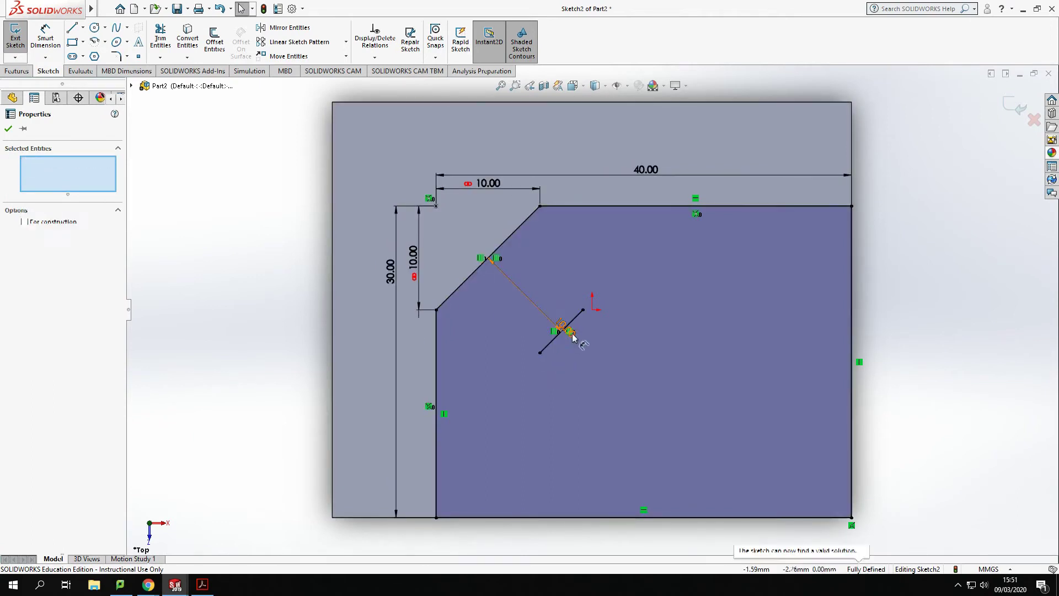
key("ctrl+z")
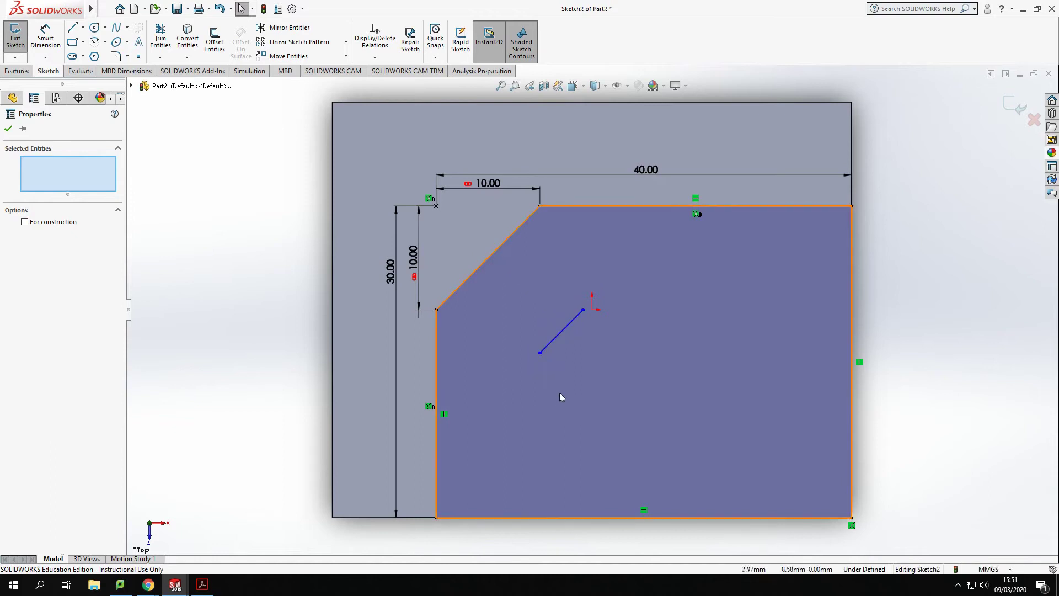
left_click(542, 354)
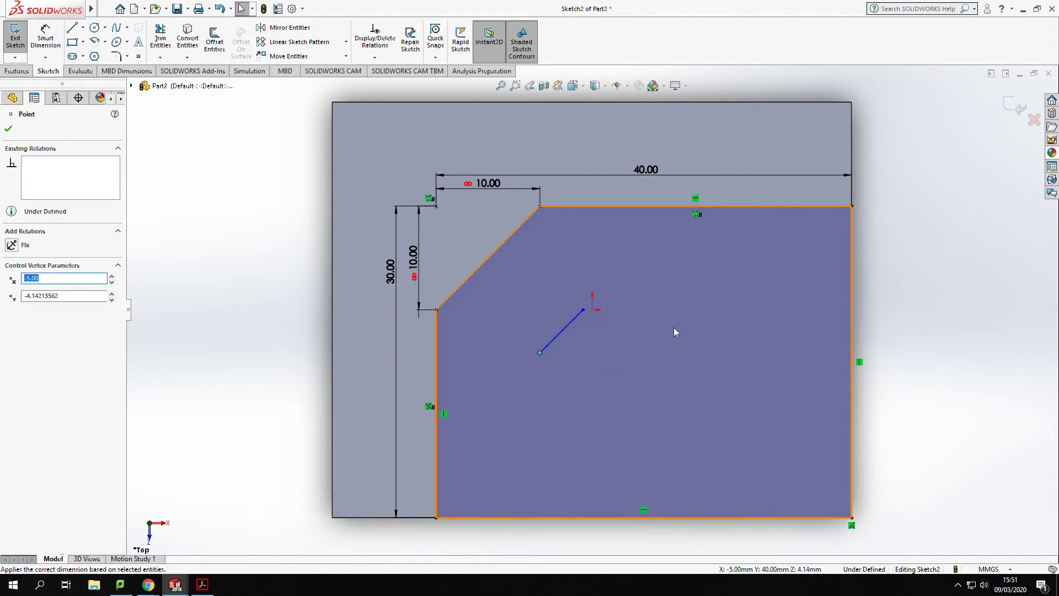
key("ctrl+z")
key("ctrl+z")
key("ctrl+z")
key("ctrl+z")
key("ctrl+z")
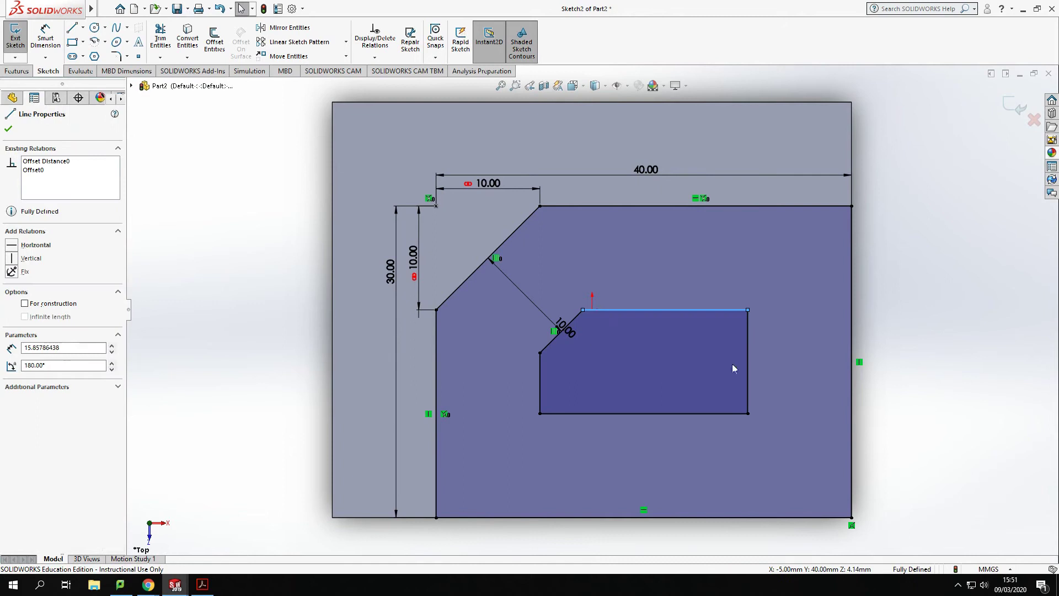
key("ctrl+z")
left_click(511, 234)
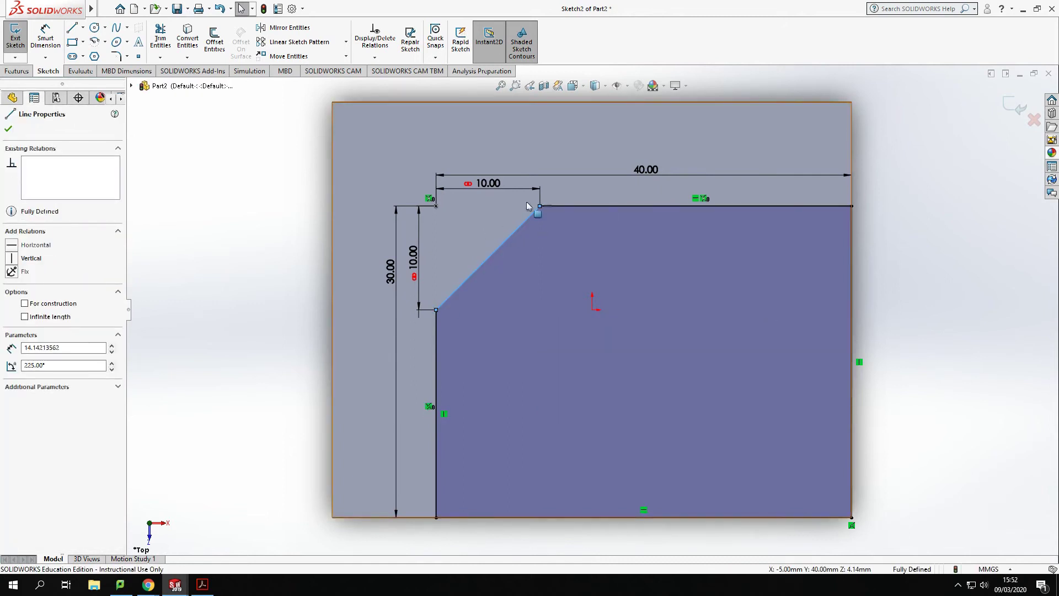
key("Escape")
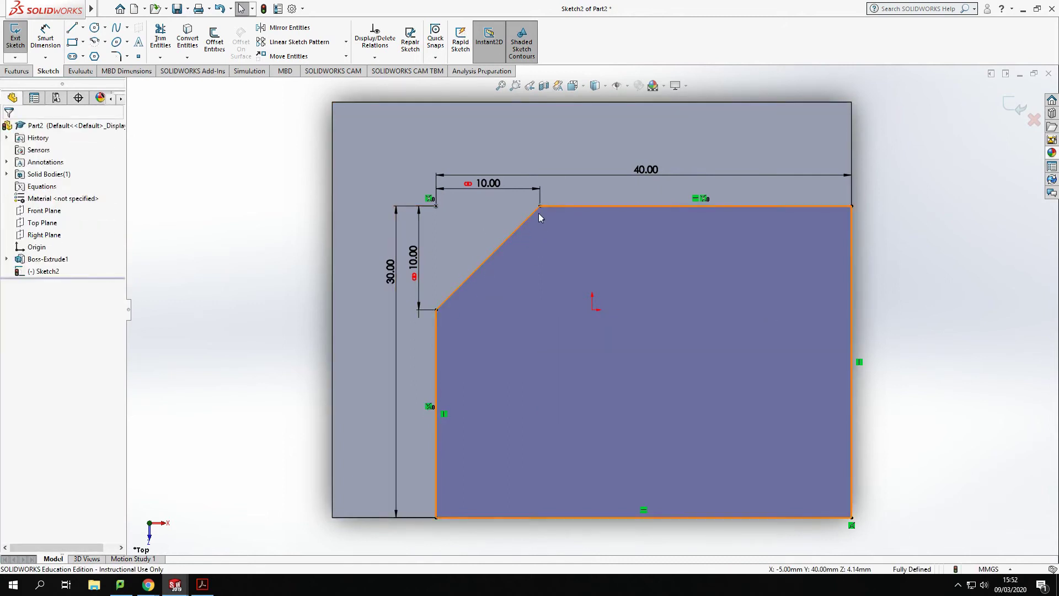
- Draw a diagonal line about 24 mm long from the profile's upper edge to its left edge and make it parallel to the chamfer line
left_click(72, 27)
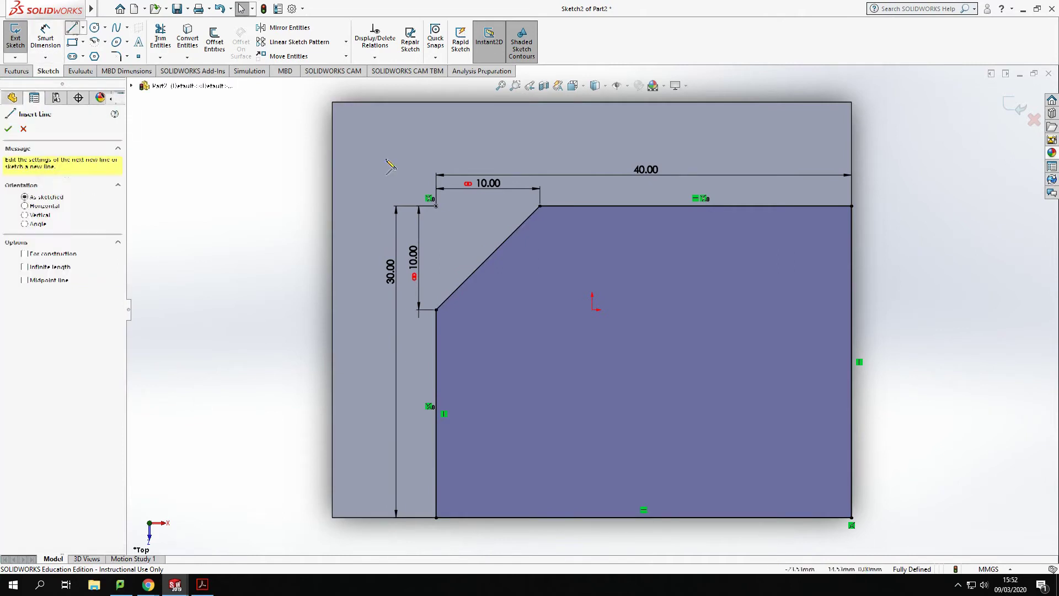
left_click(612, 206)
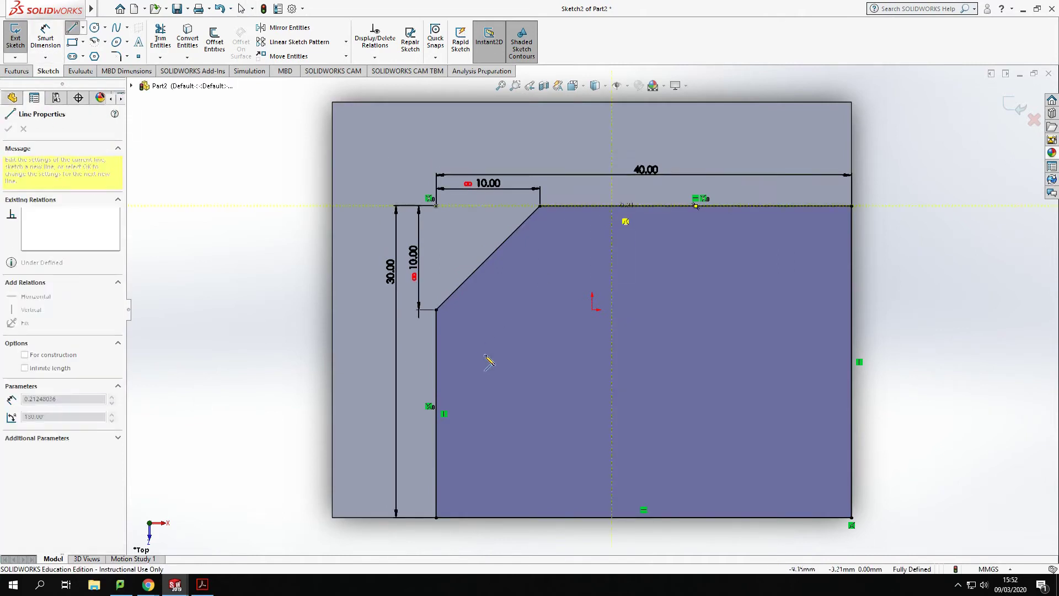
left_click(439, 381)
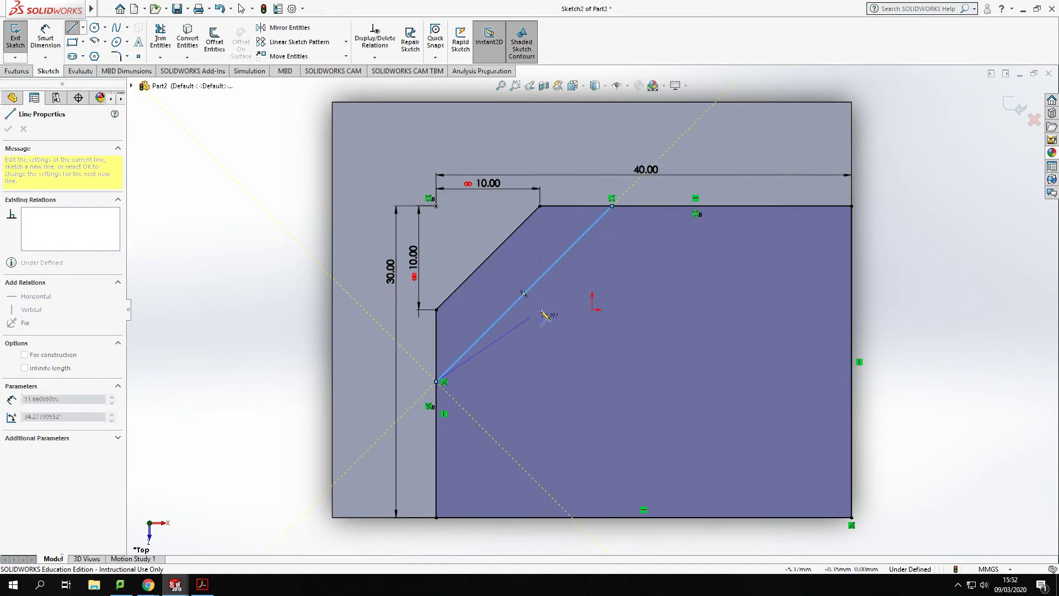
key("Escape")
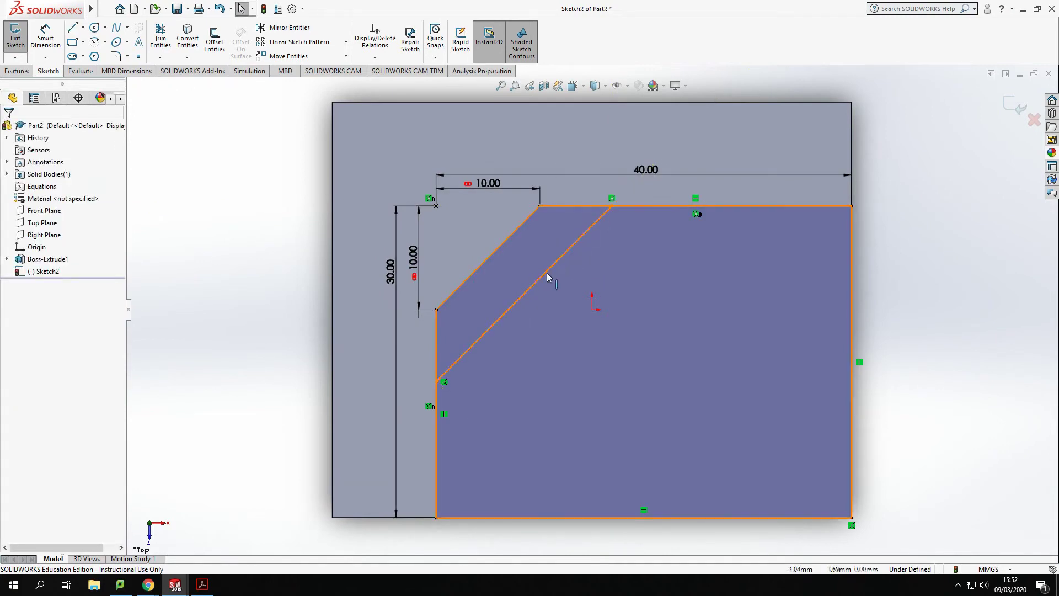
left_click(484, 265)
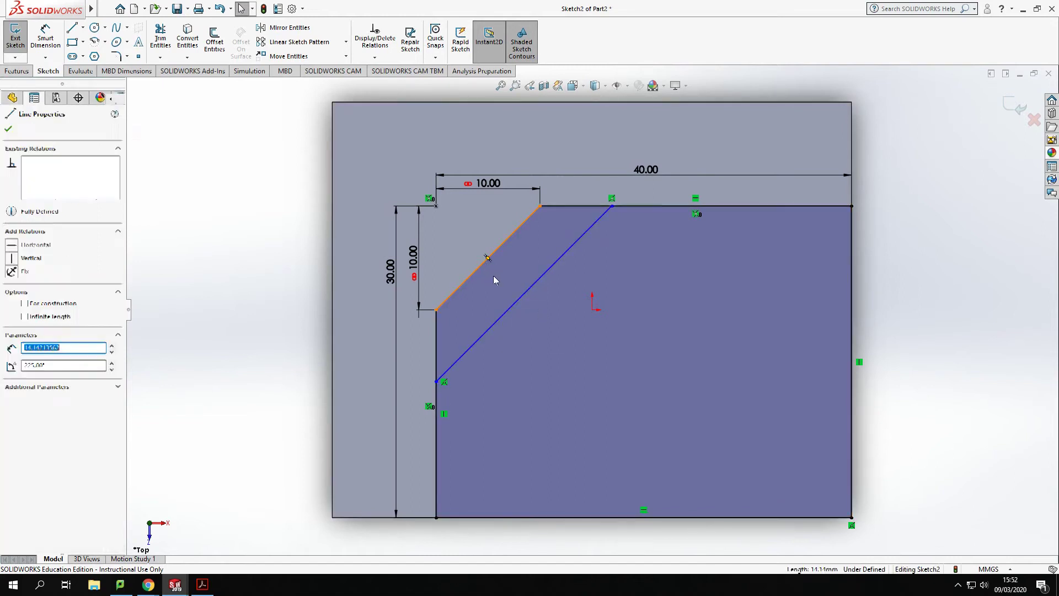
left_click(508, 312, "ctrl")
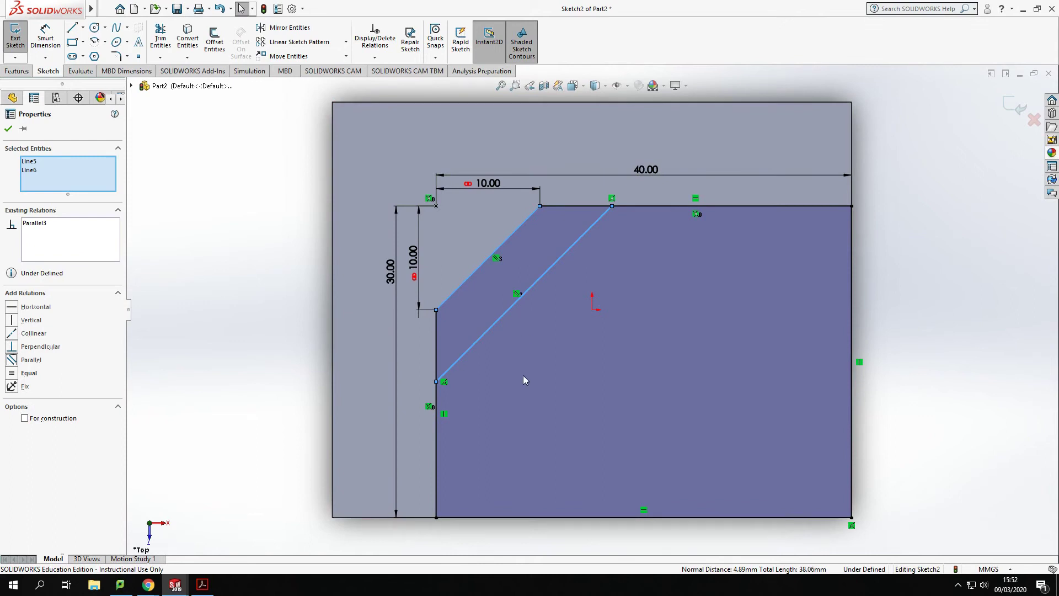
left_click(538, 405, "ctrl")
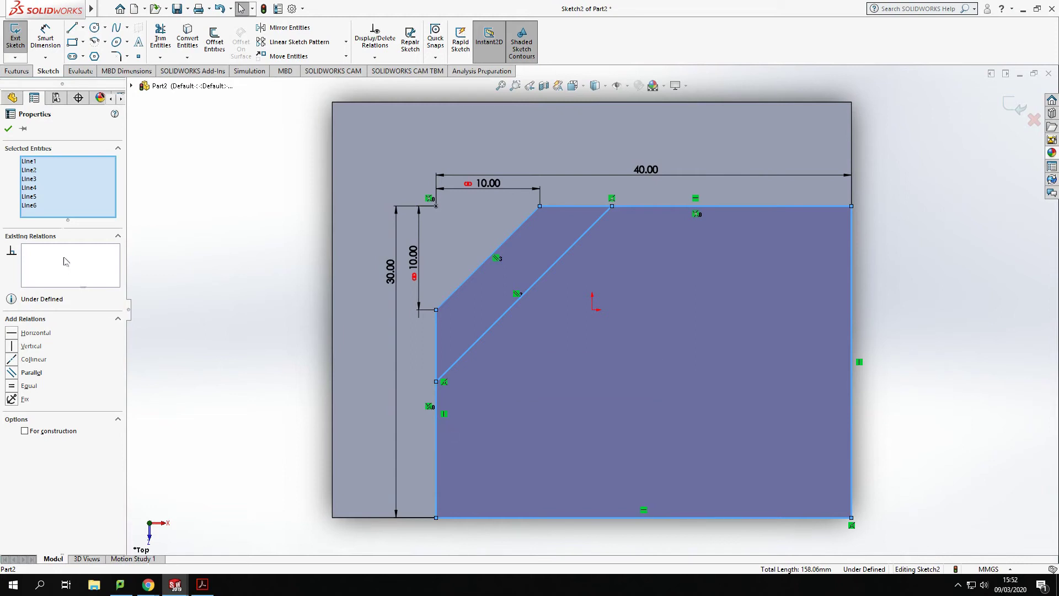
left_click(34, 182)
left_click(32, 188)
left_click(32, 196)
left_click(32, 205)
key("Delete")
left_click(32, 196)
key("Delete")
left_click(33, 188)
key("Delete")
left_click(34, 180)
key("Delete")
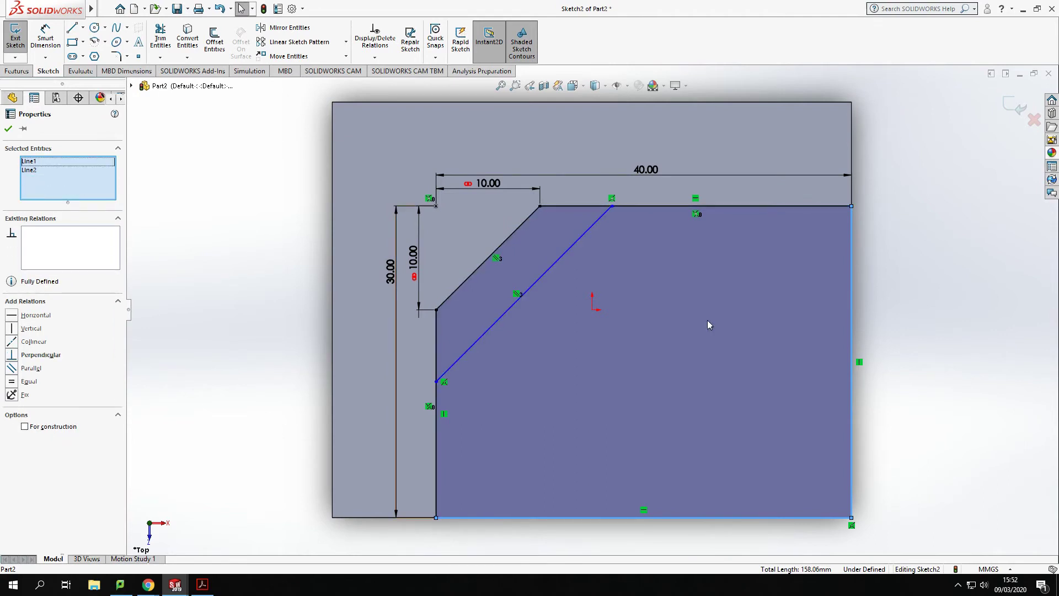
left_click(36, 171)
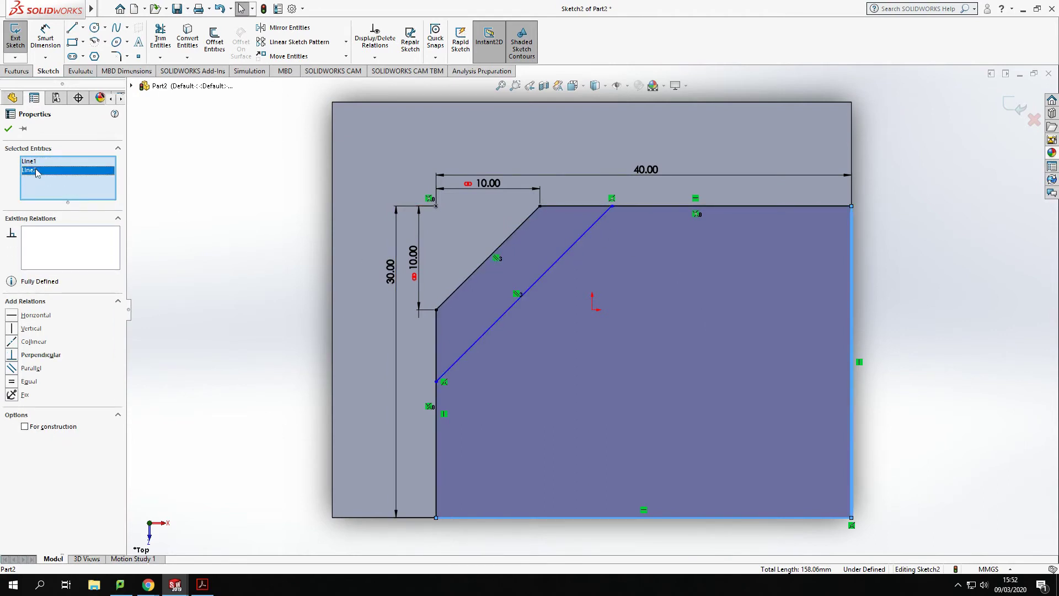
key("Delete")
left_click(33, 162)
key("Delete")
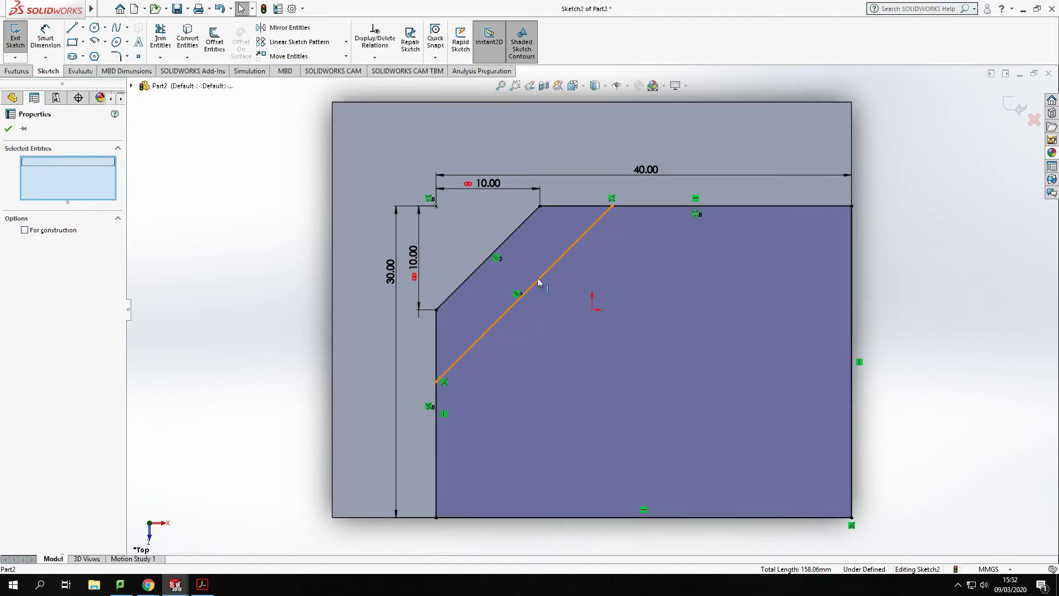
- Try to dimension the perpendicular distance between the chamfer line and the parallel diagonal line
left_click(54, 47)
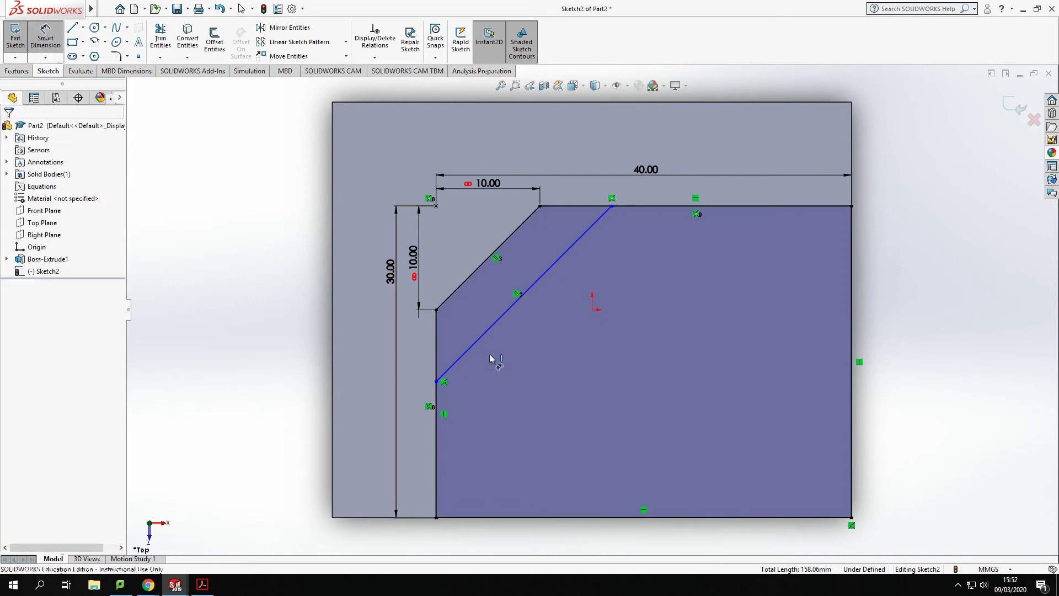
left_click(539, 279)
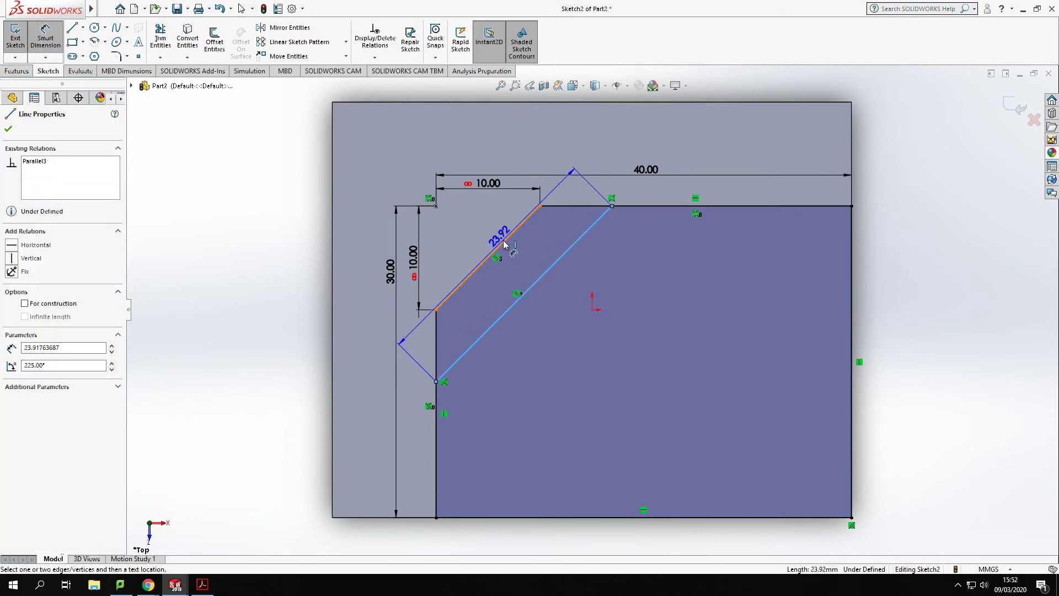
left_click(499, 245)
left_click(633, 138)
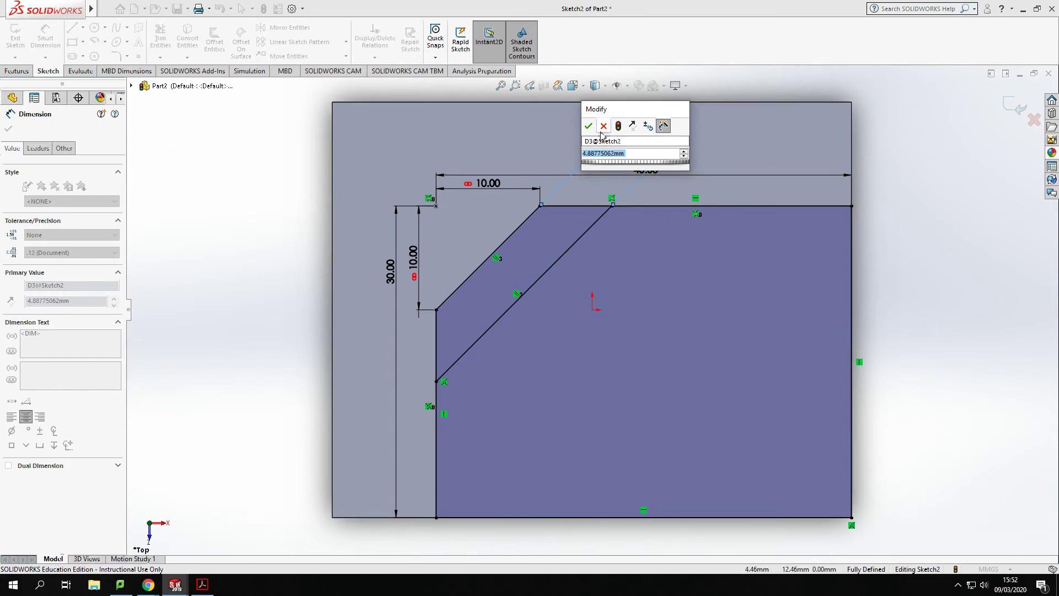
key("Return")
key("Escape")
left_click(613, 137)
key("Delete")
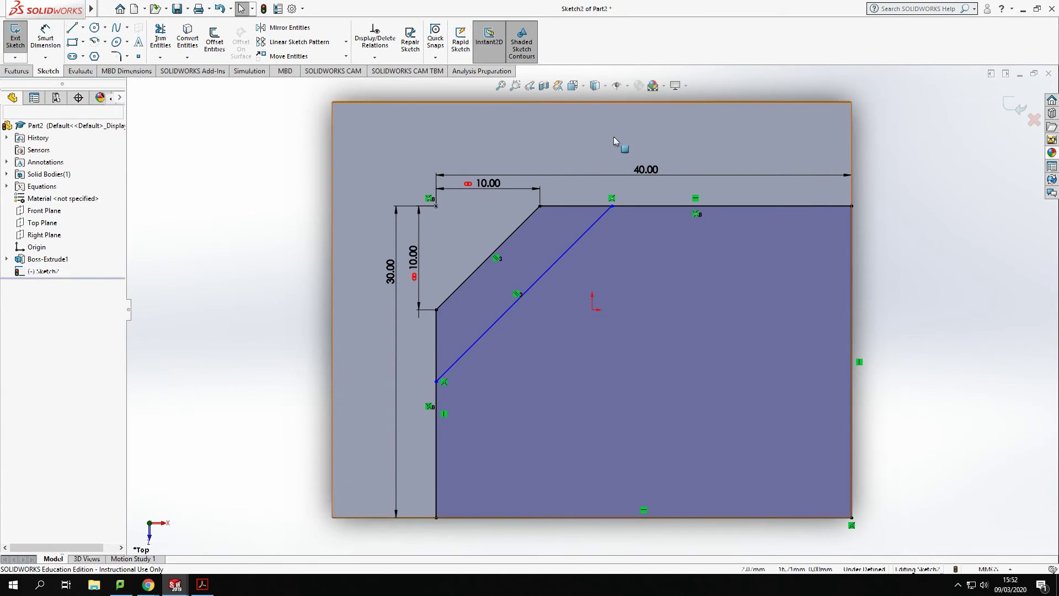
- Dimension the horizontal distance between the upper endpoints of the chamfer and the parallel diagonal line as 10 mm
left_click(48, 38)
left_click(612, 207)
left_click(539, 205)
left_click(576, 137)
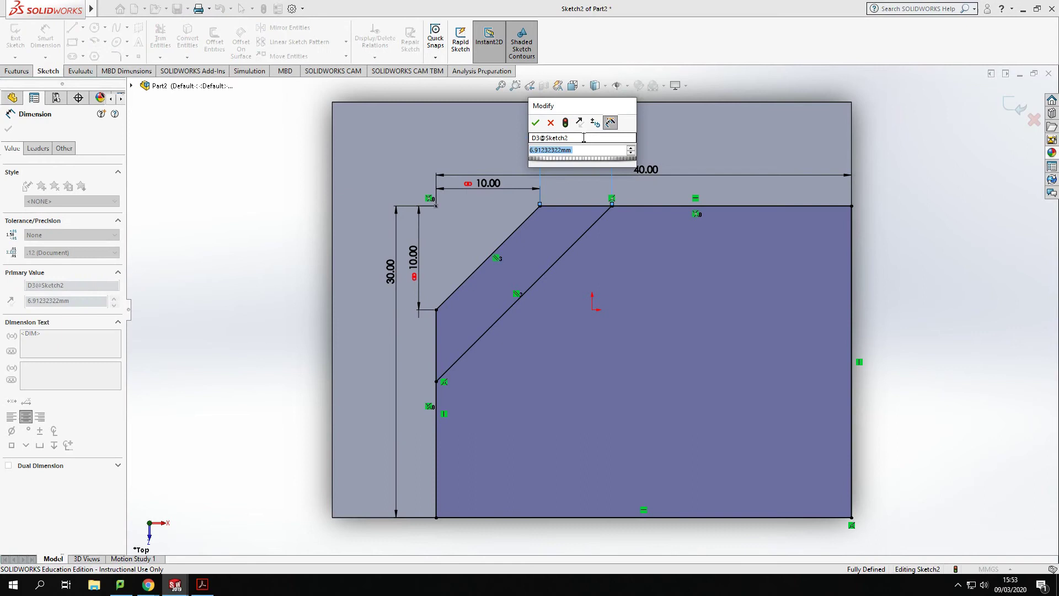
type("10")
key("Return")
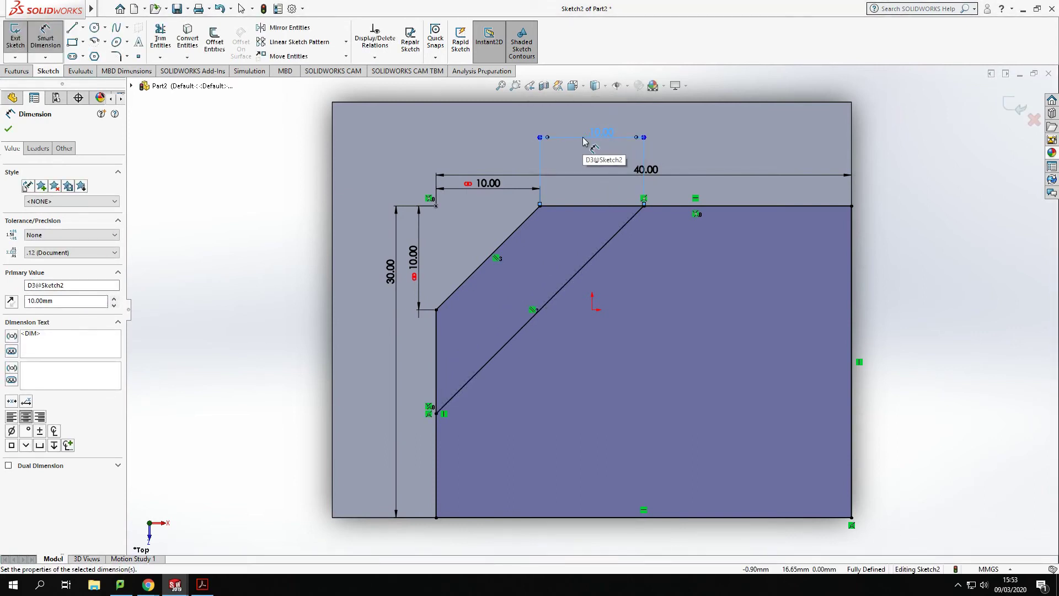
key("Escape")
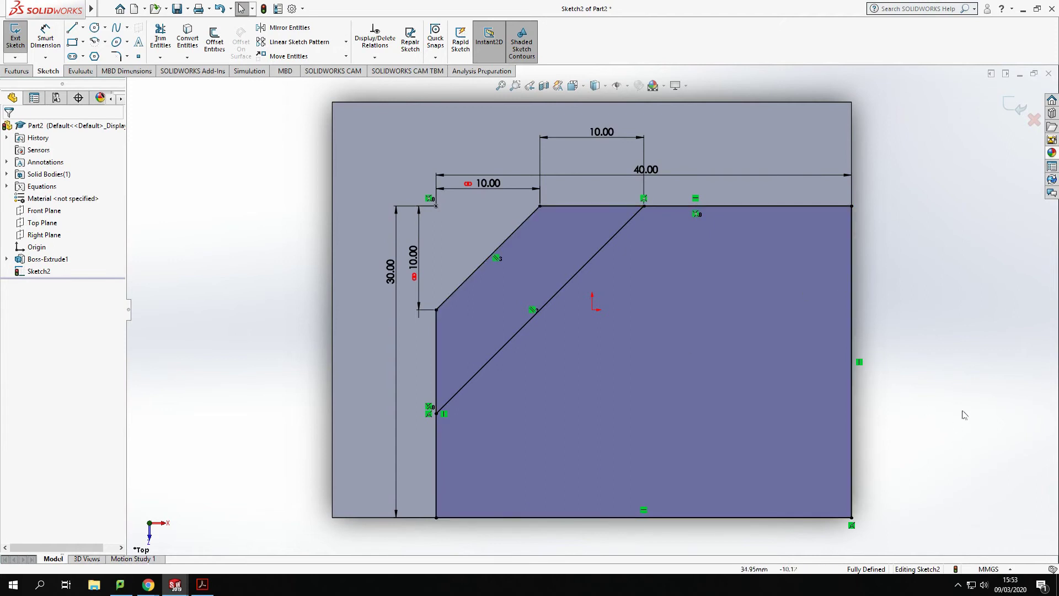
- Draw two connected lines from the profile's lower-left corner to an apex about 15 mm above the bottom edge and down to the lower-right corner
mouse_move(51, 4)
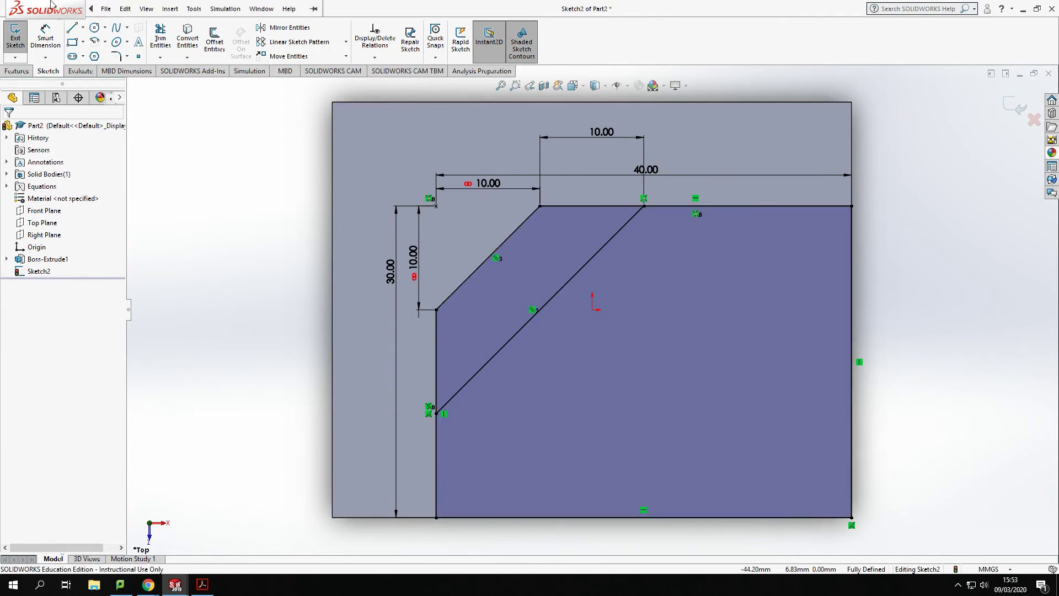
left_click(72, 30)
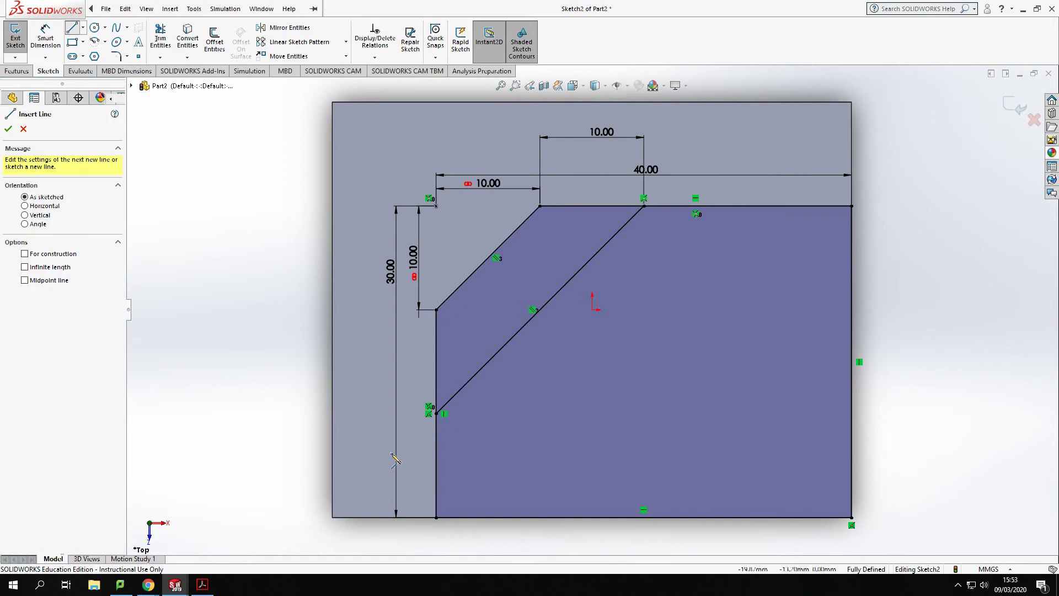
left_click(436, 517)
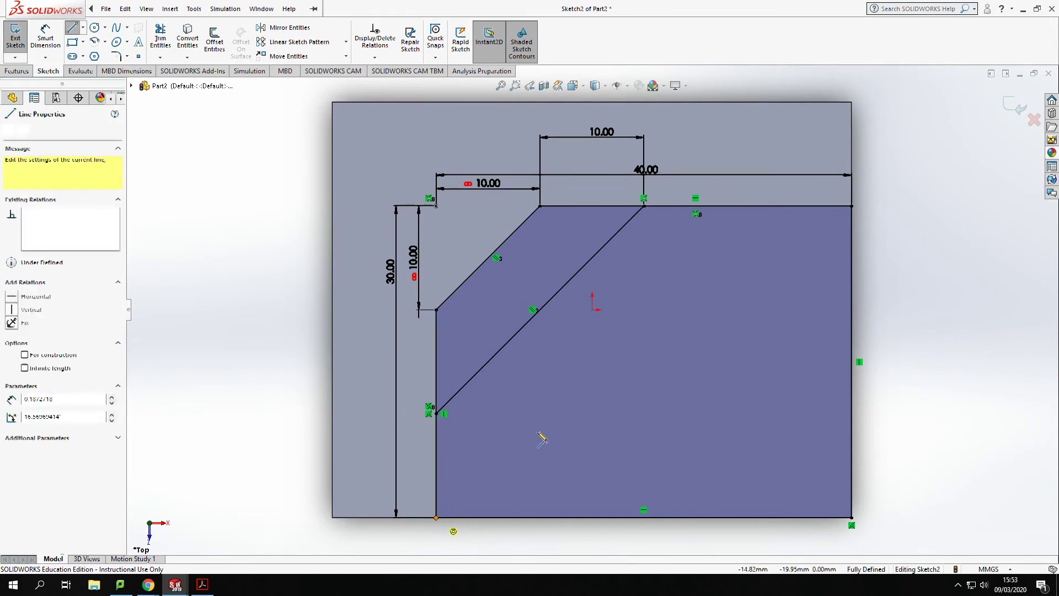
left_click(663, 357)
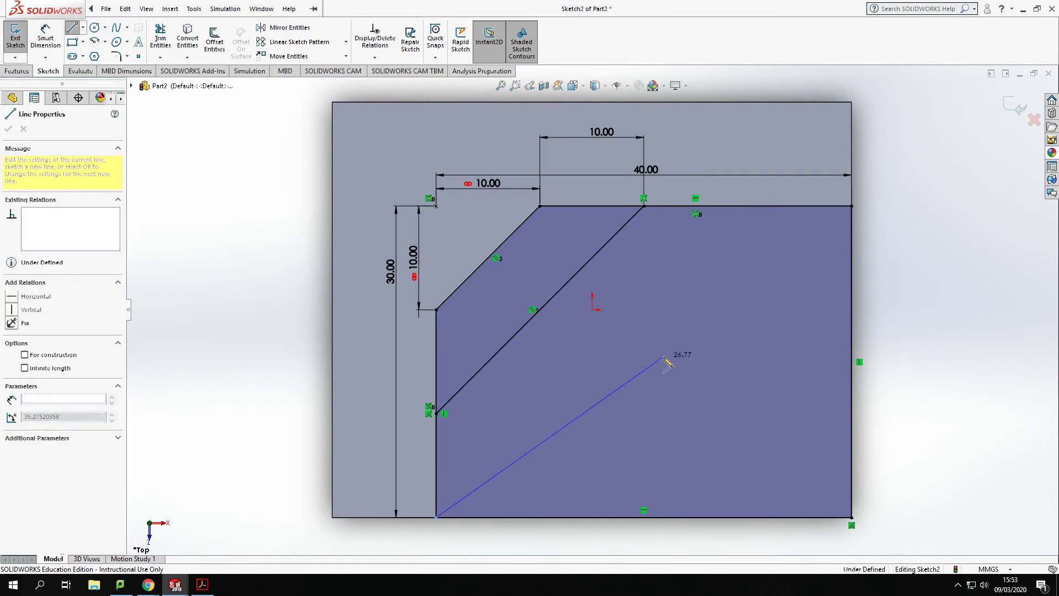
left_click(851, 517)
key("Escape")
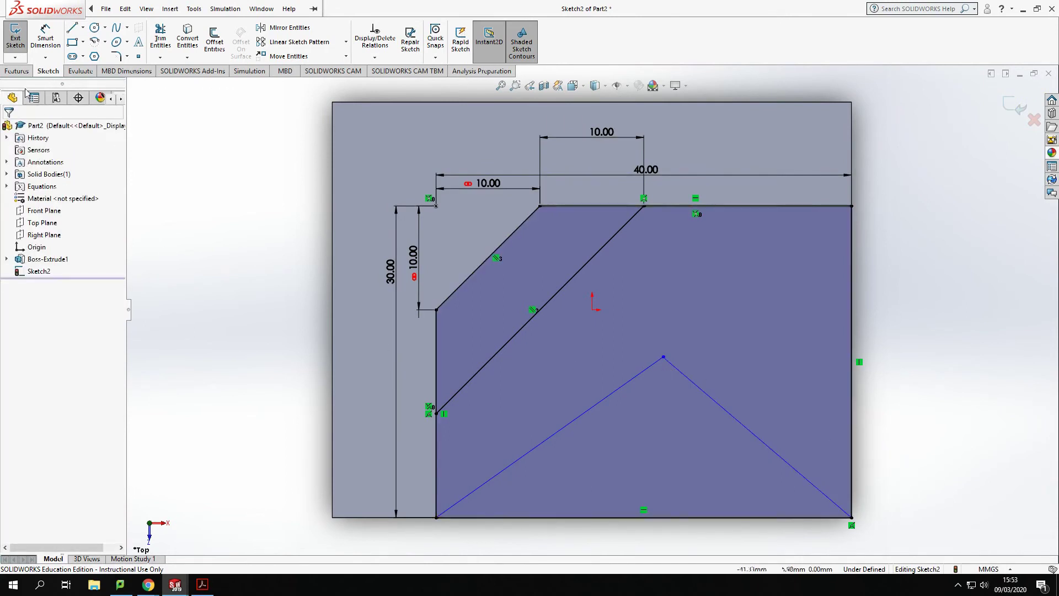
- Dimension the apex of the two connected lines 20 mm above the profile's bottom edge
left_click(54, 34)
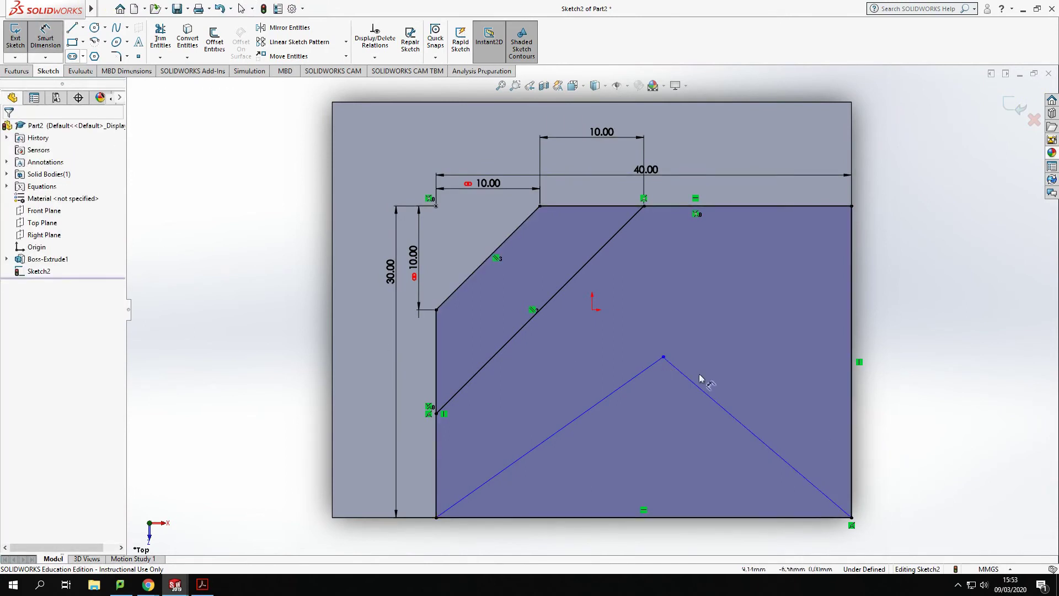
left_click(663, 357)
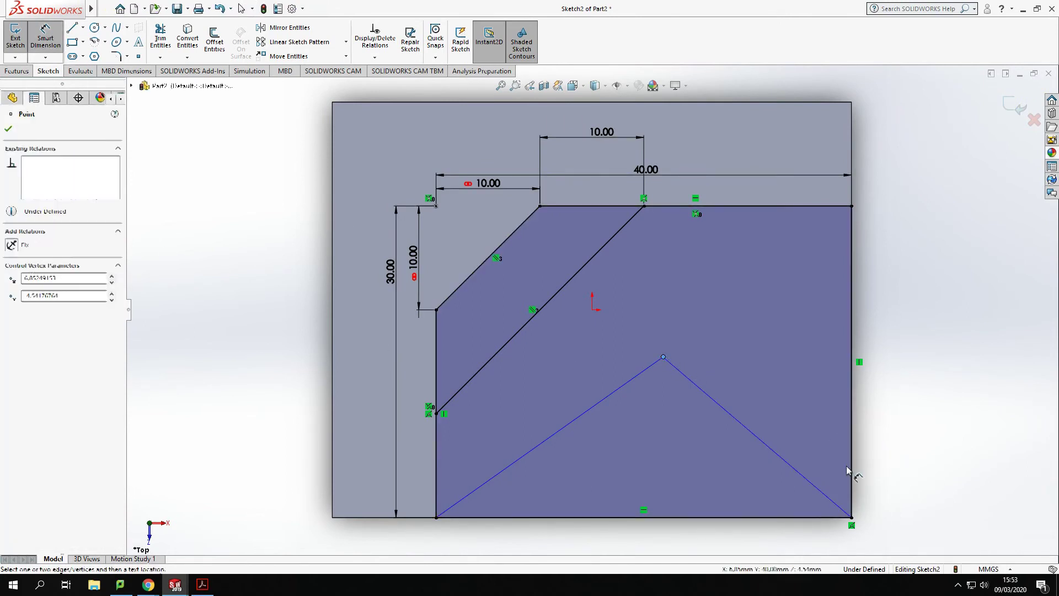
left_click(818, 517)
left_click(965, 433)
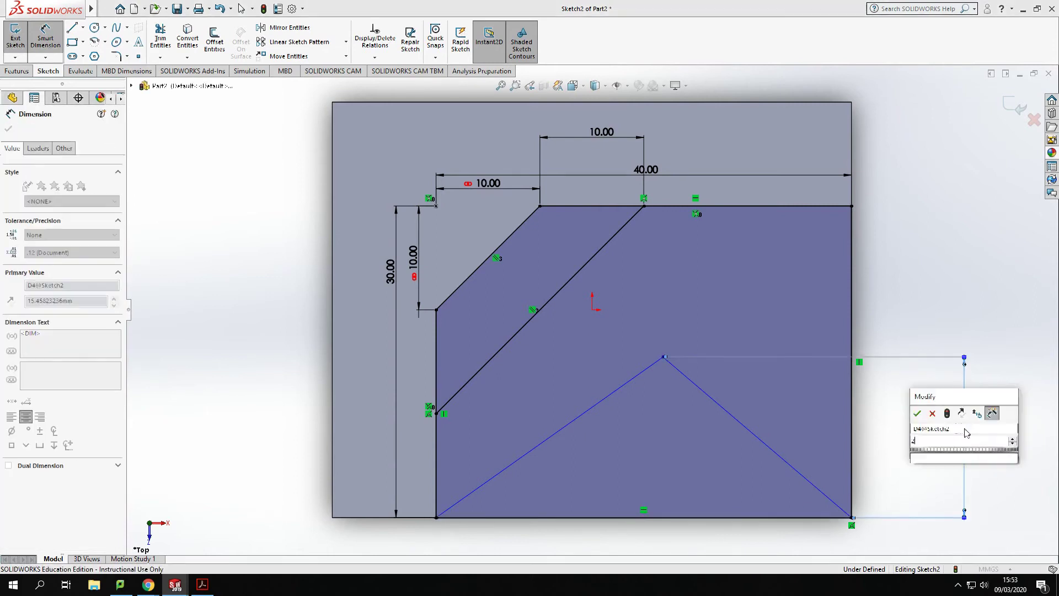
type("20")
key("Return")
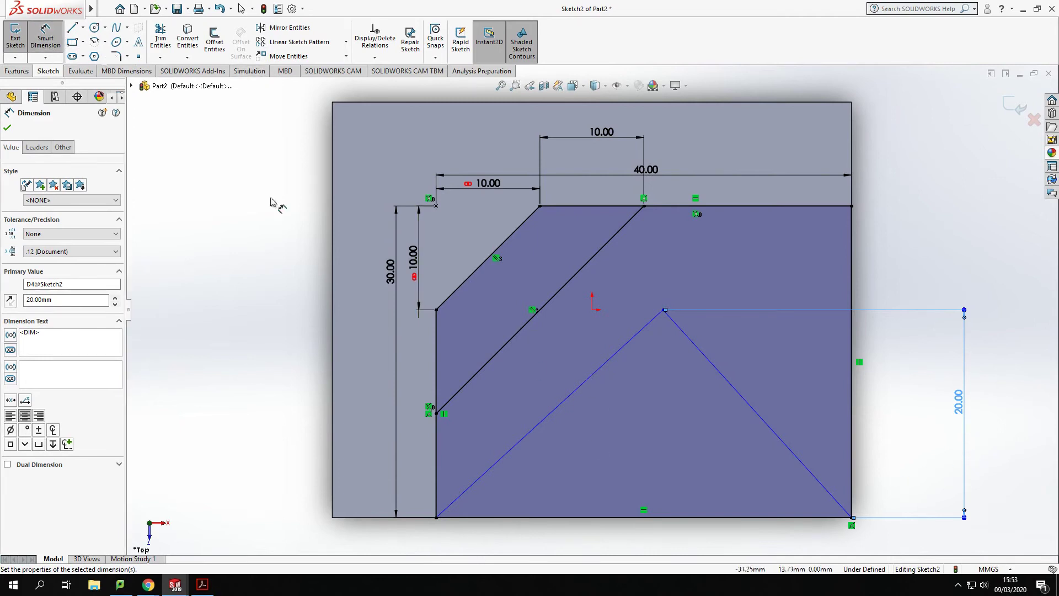
- Dimension the angle between the left sloping line and the profile's bottom edge as 45 degrees
left_click(604, 372)
left_click(639, 516)
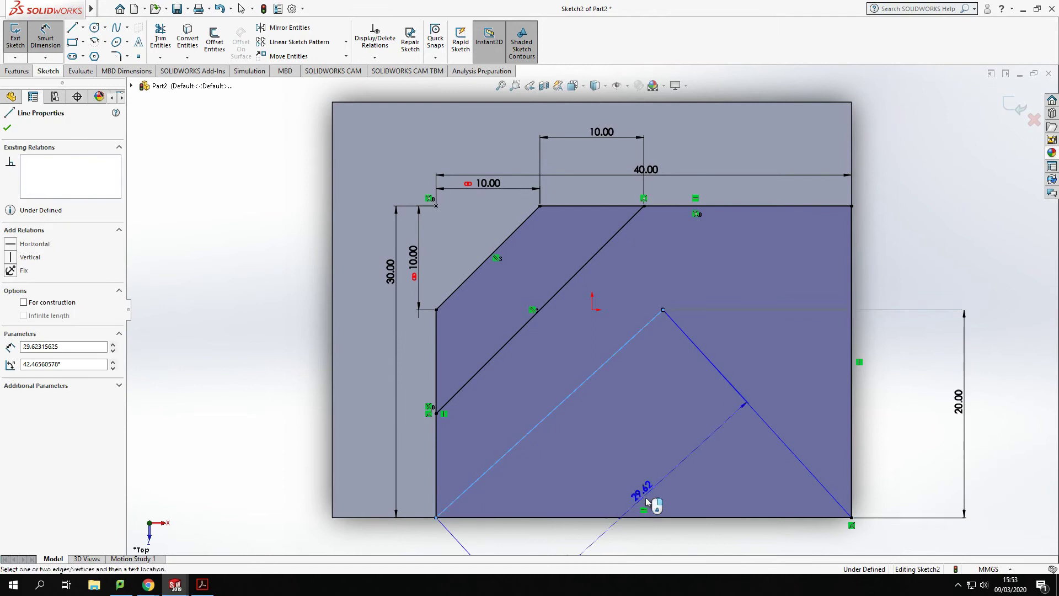
left_click(607, 472)
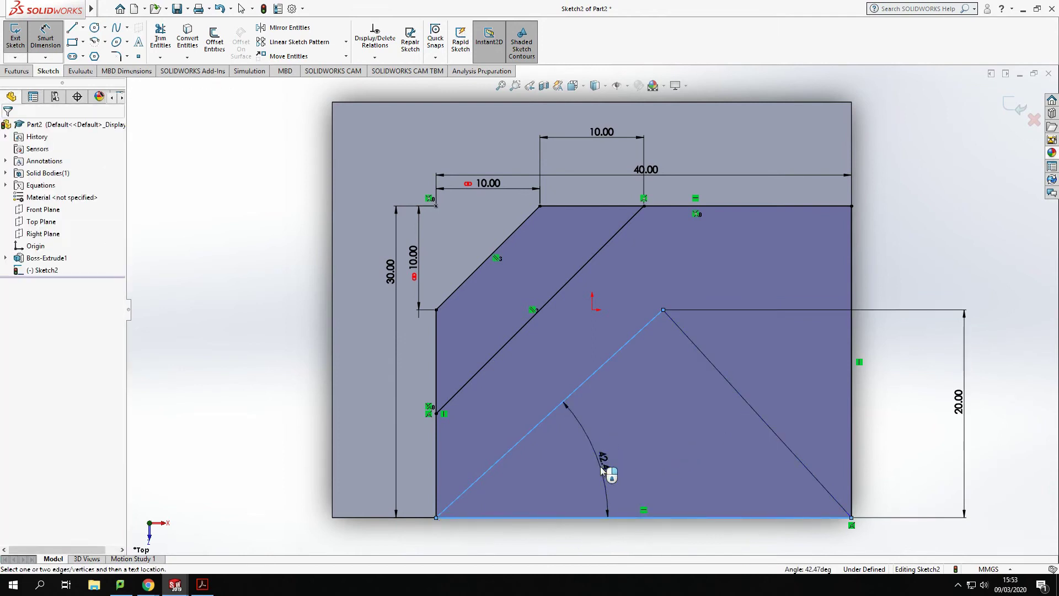
type("45")
key("Return")
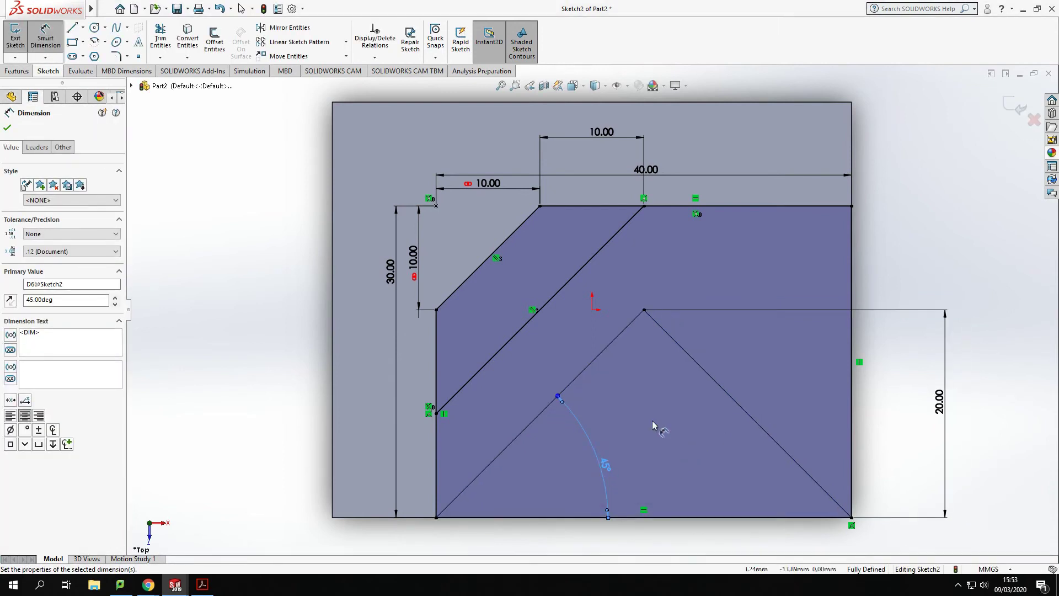
- Finish the sketch and cut its triangular region 30 mm deep into the block
key("Escape")
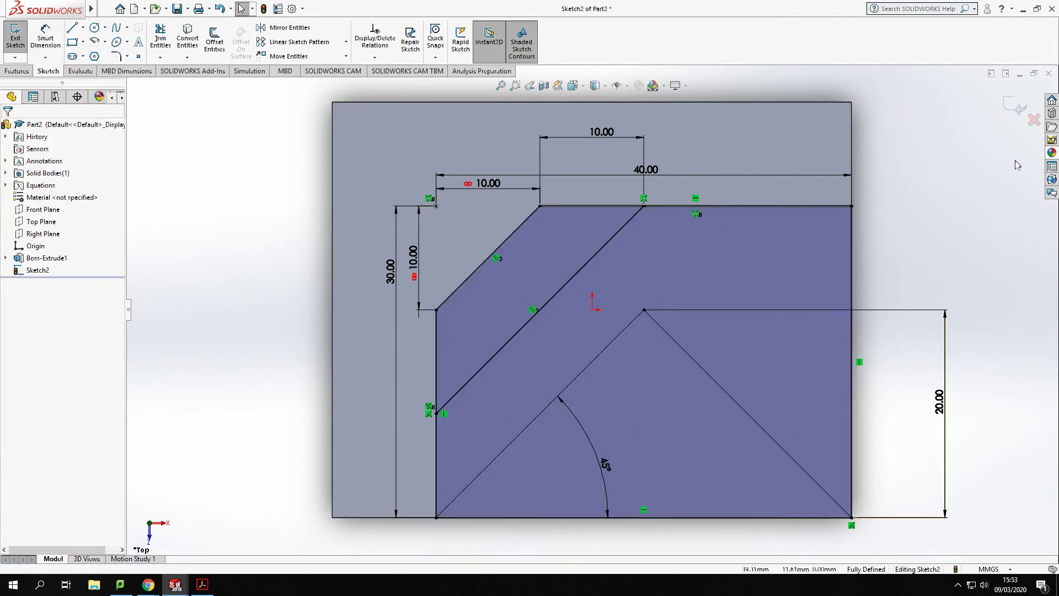
left_click(1014, 114)
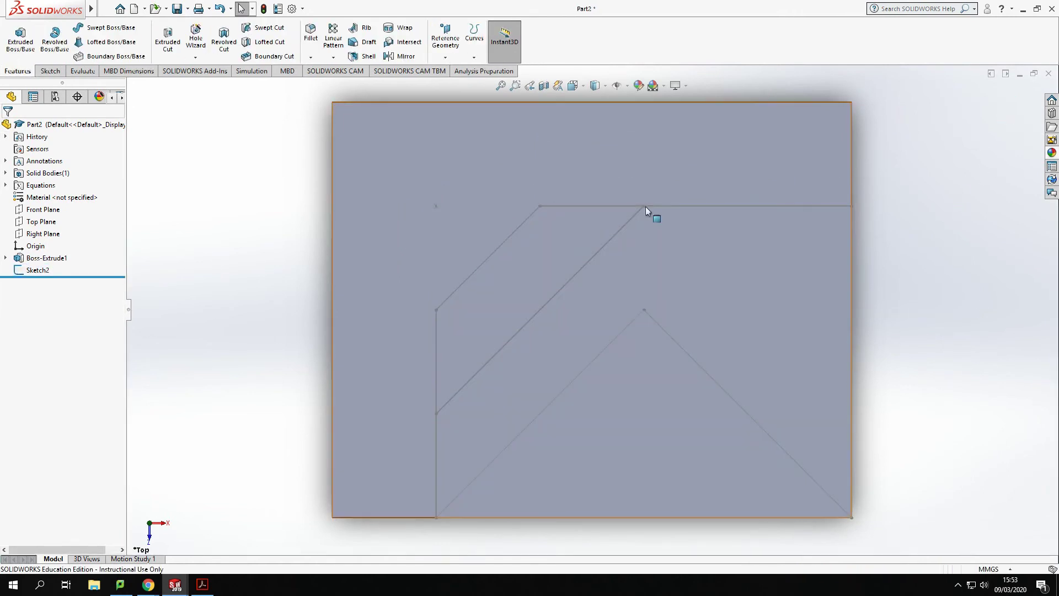
left_click(39, 270)
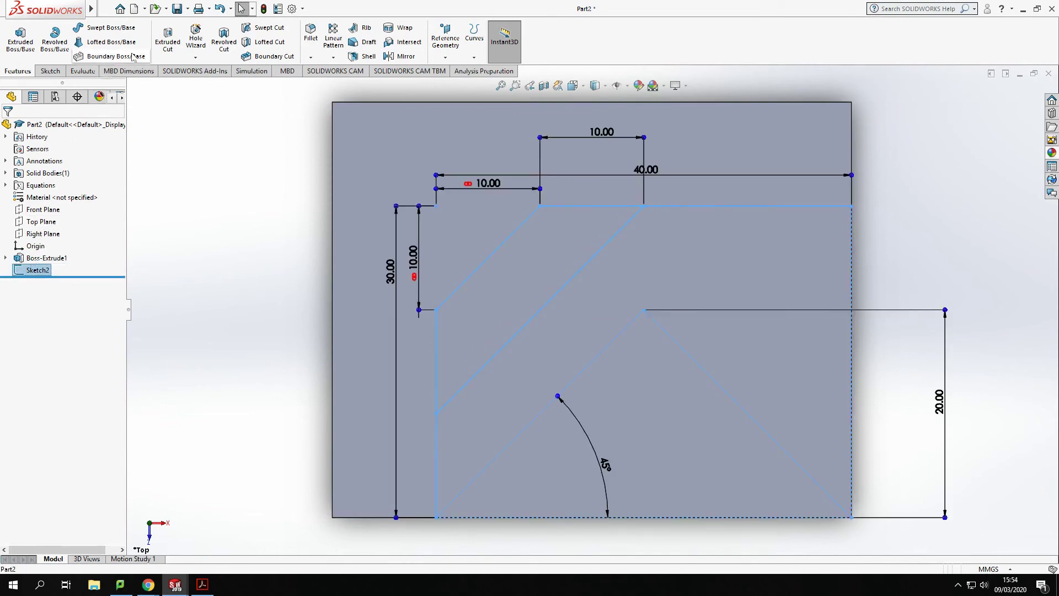
left_click(168, 38)
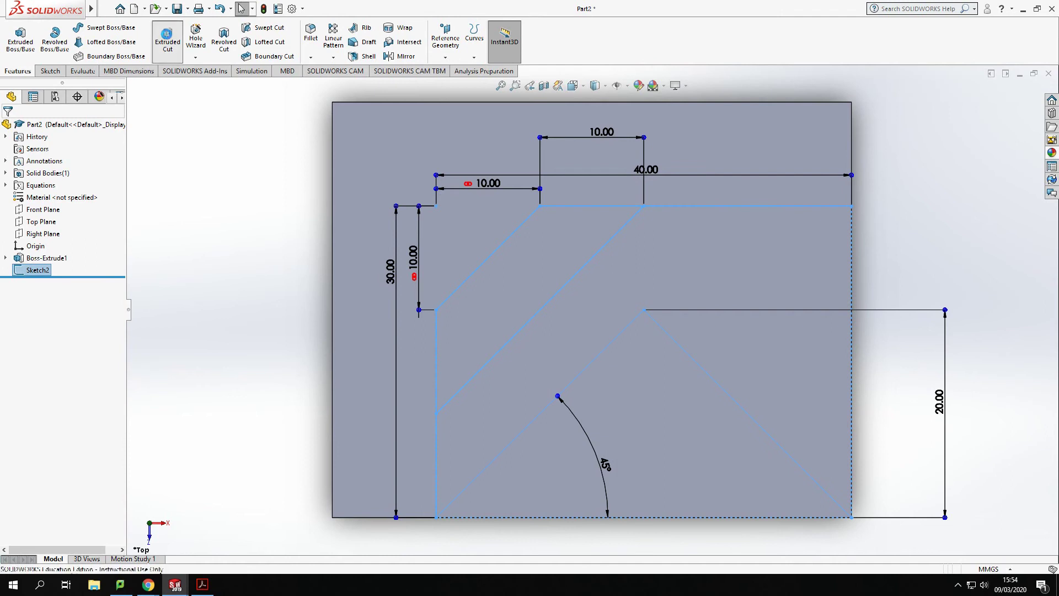
left_click(627, 437)
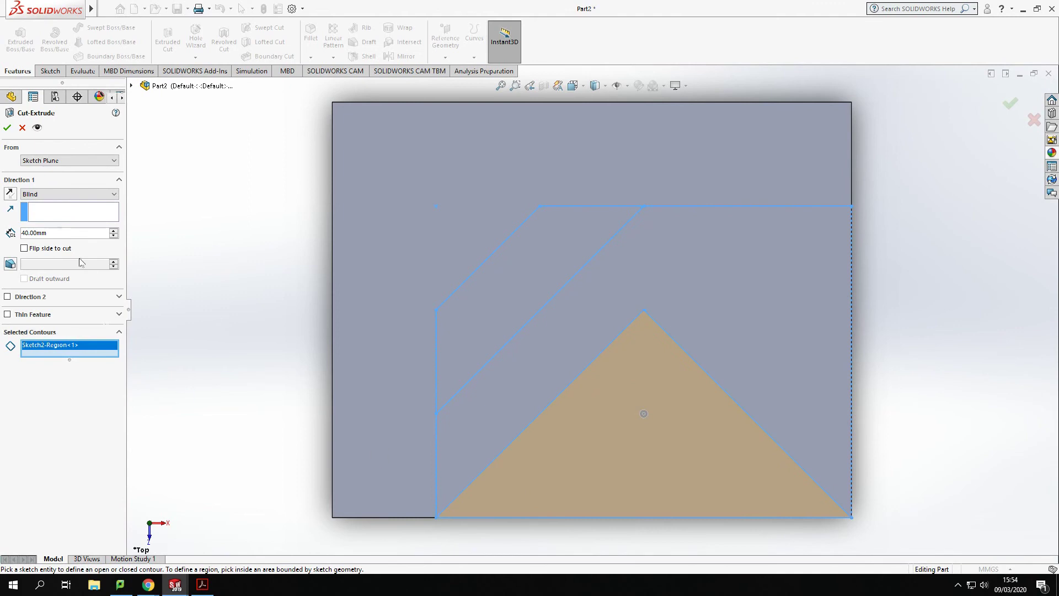
left_click_drag(55, 232, 29, 230)
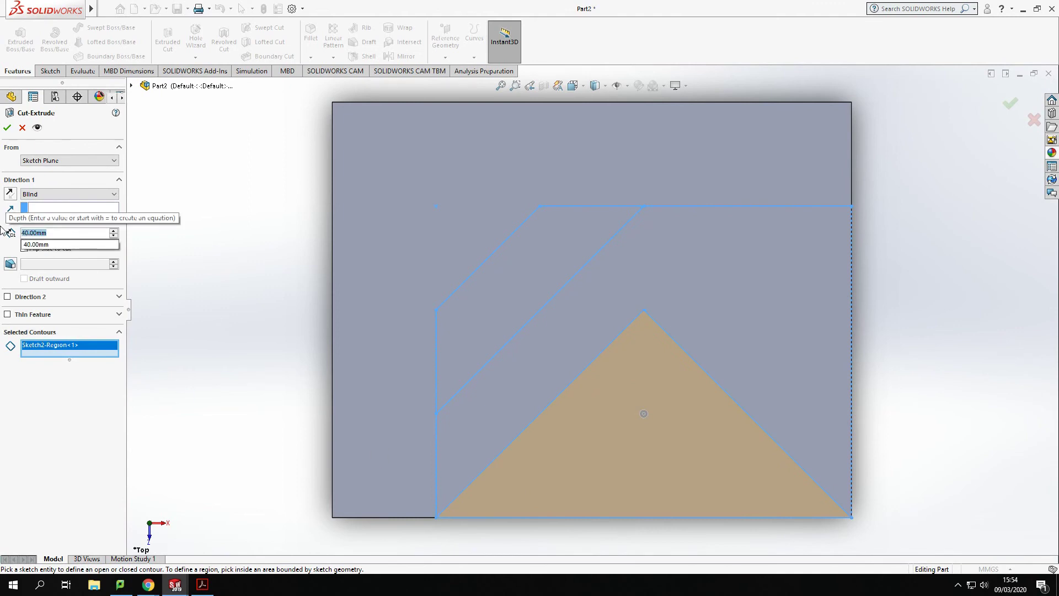
type("30")
key("Return")
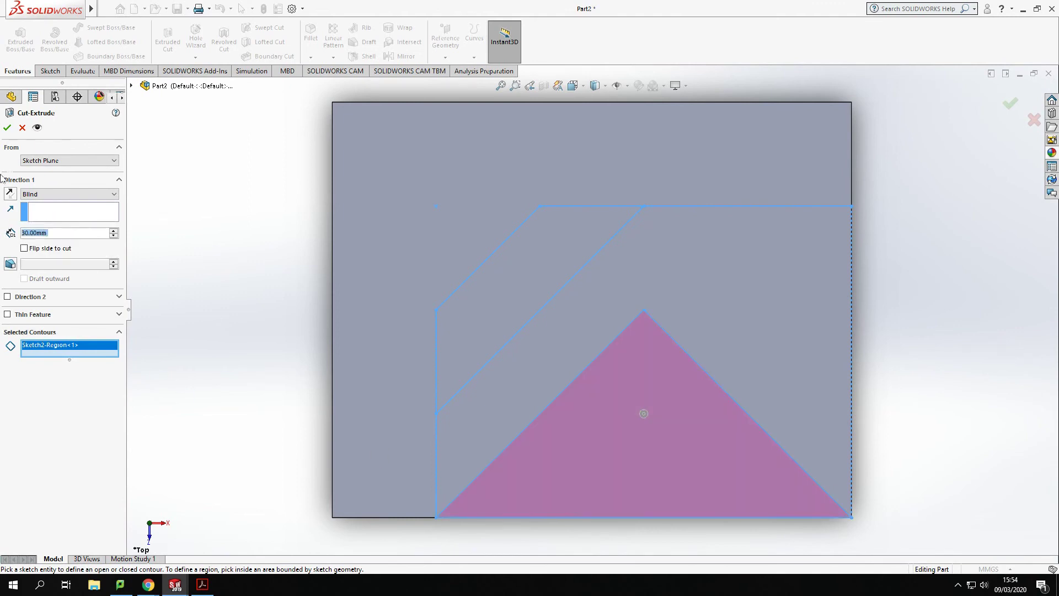
left_click(50, 231)
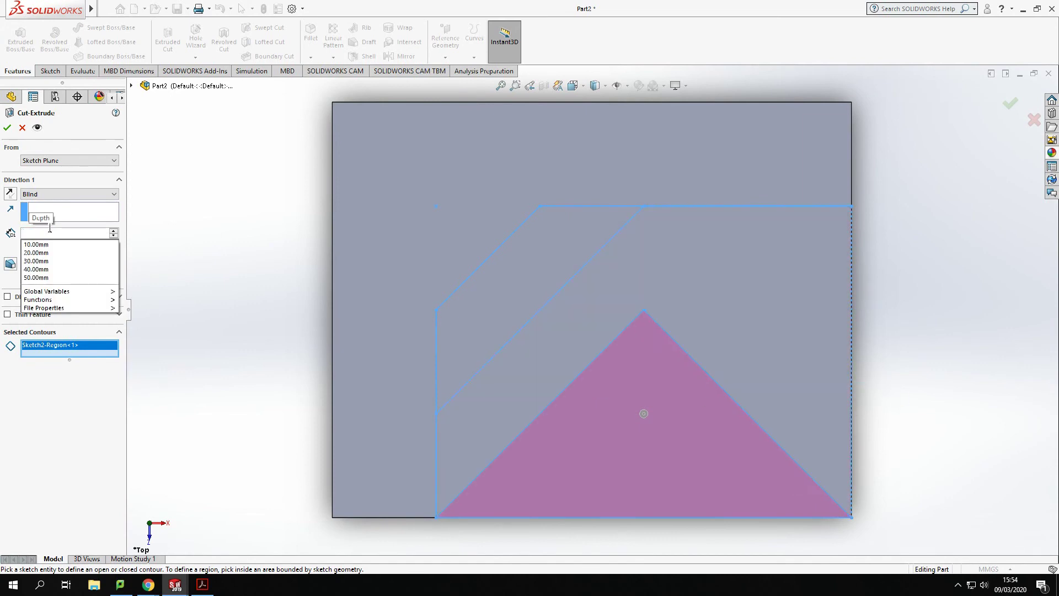
left_click(48, 244)
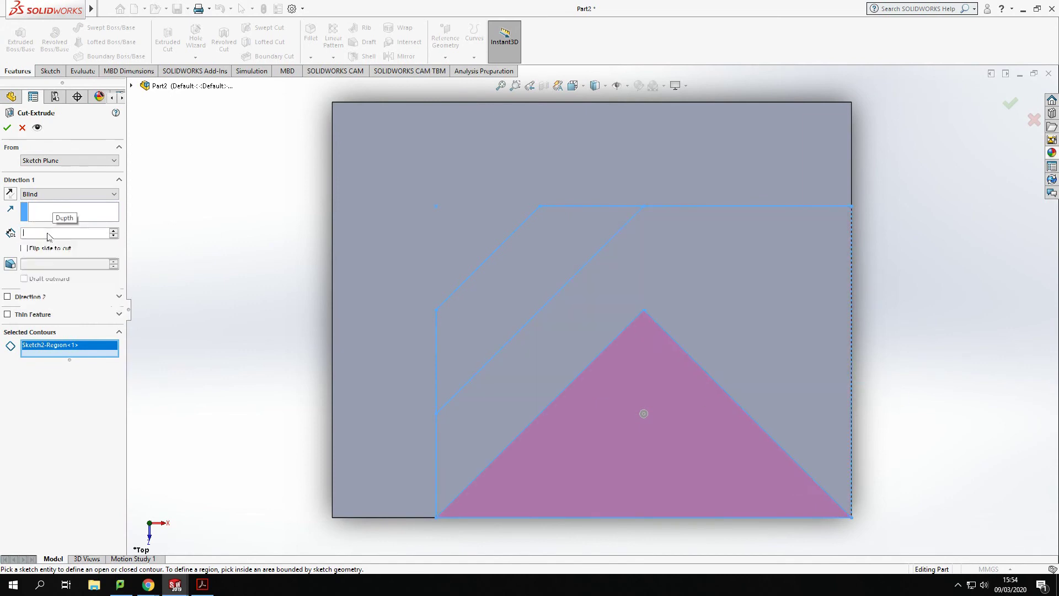
left_click(8, 127)
- Examine the triangular cut in the isometric view
key("space")
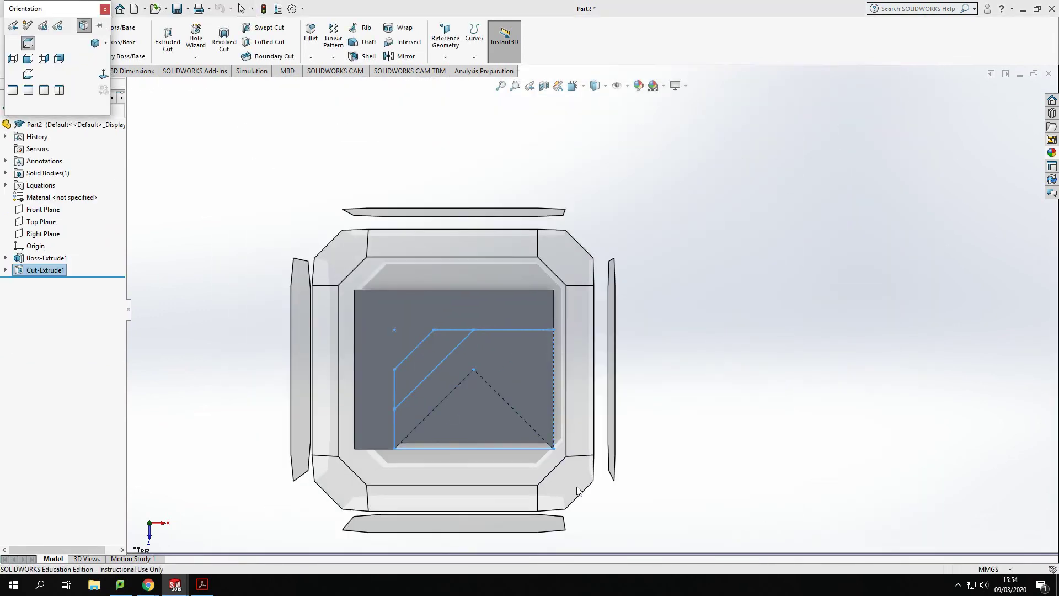
left_click(574, 484)
middle_click_drag(649, 474, 557, 538)
key("space")
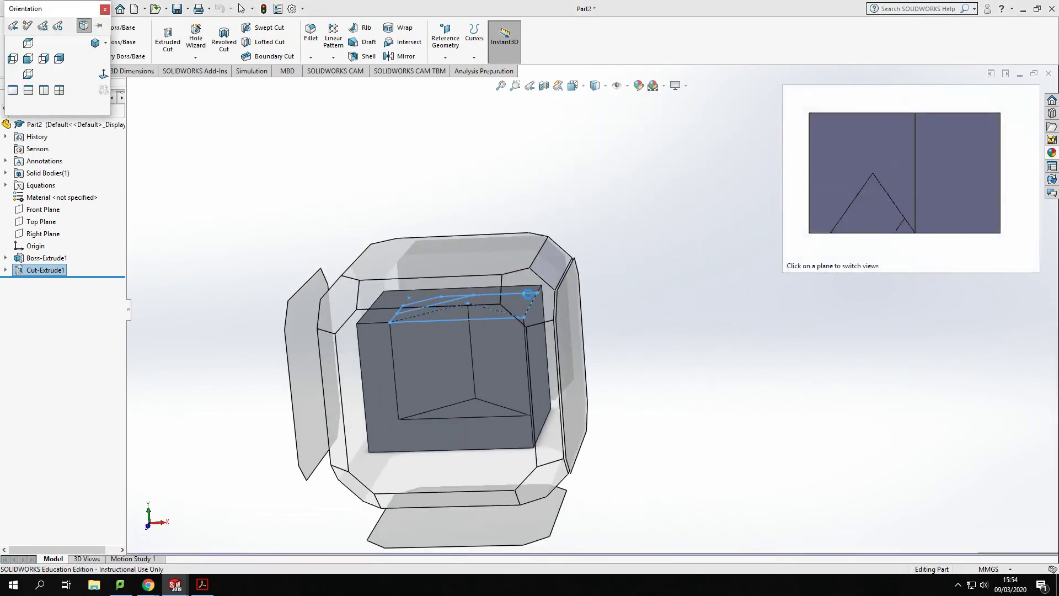
left_click(526, 282)
scroll(585, 266, "down", 2)
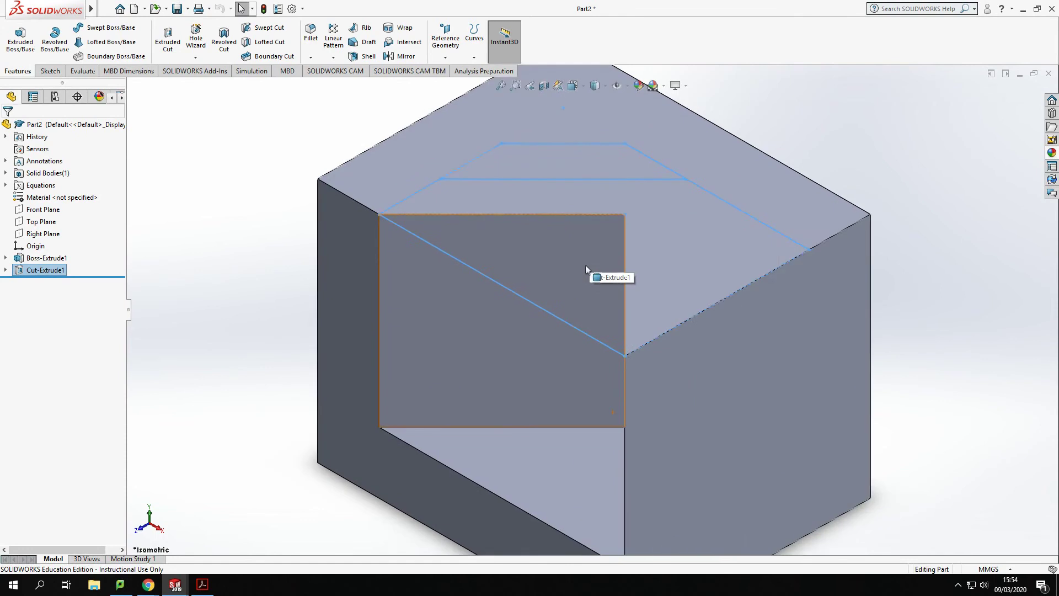
scroll(587, 276, "up", 2)
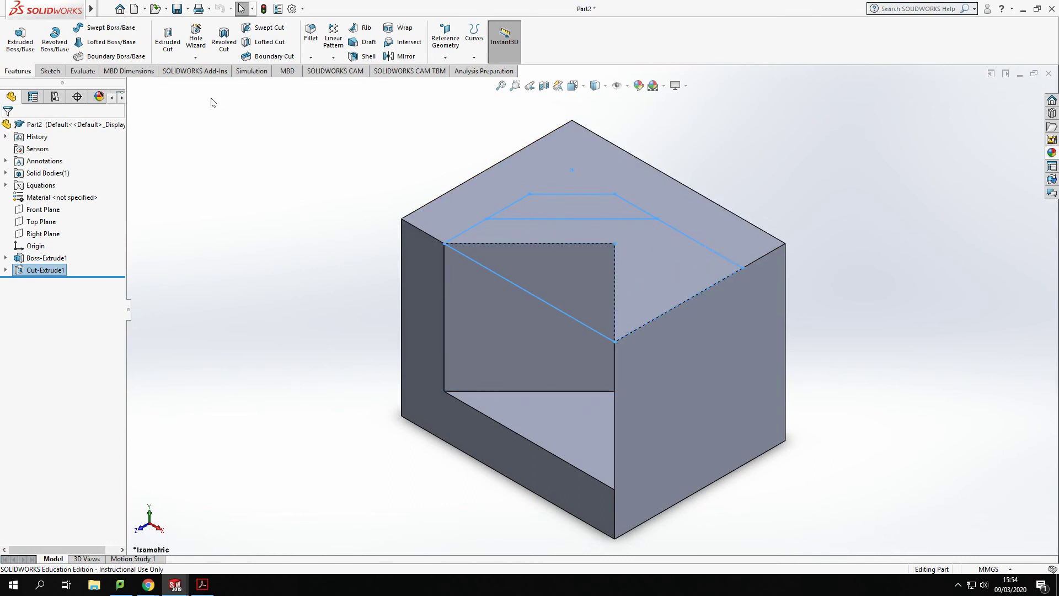
- Reuse the cut's sketch to cut the region between the parallel diagonal and the triangle 20 mm deep
left_click(5, 271)
left_click(43, 284)
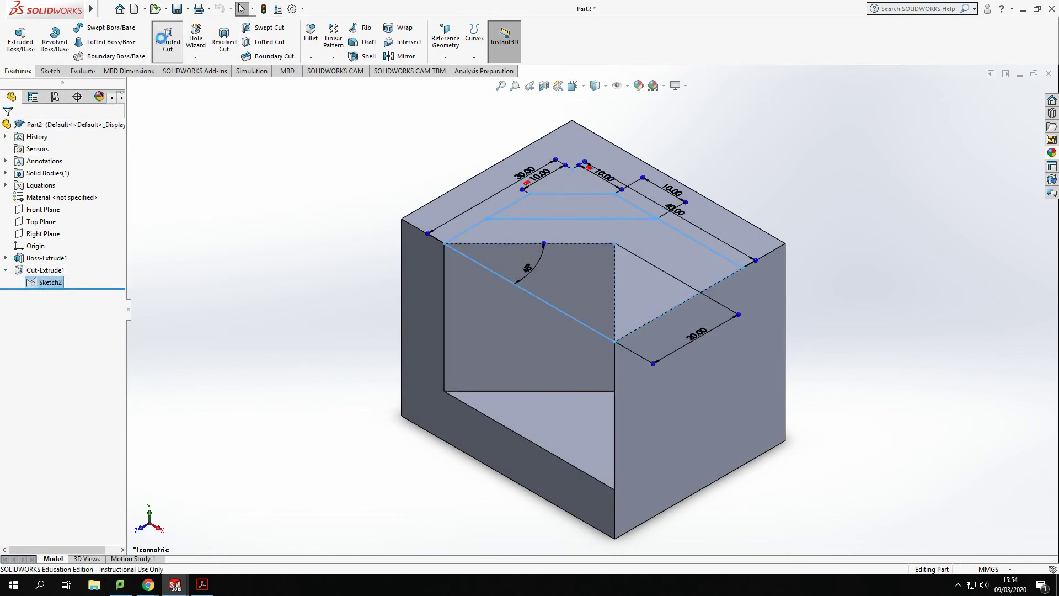
left_click(168, 39)
left_click(639, 248)
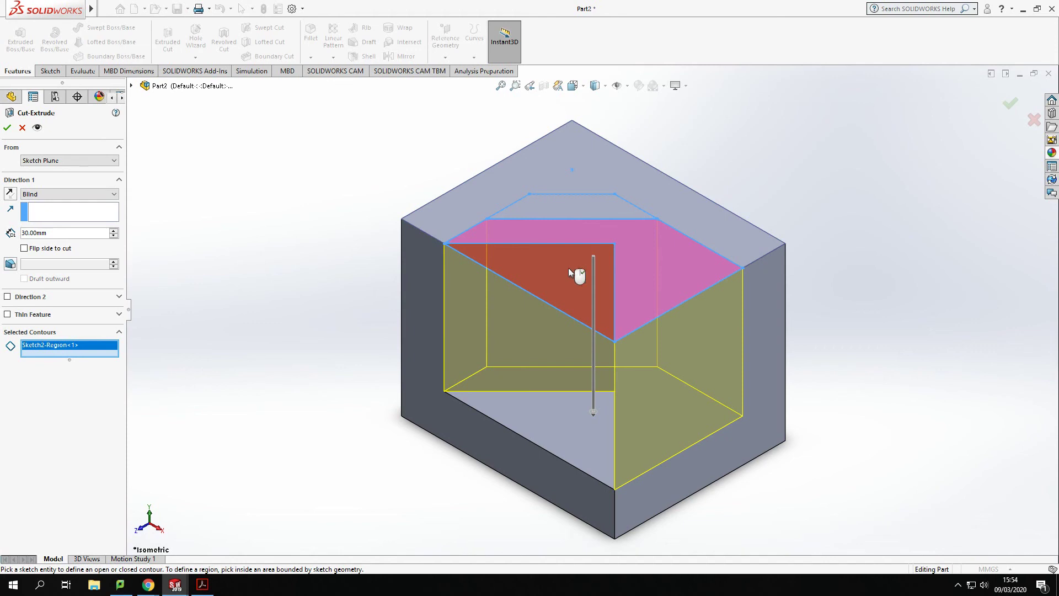
left_click(113, 236)
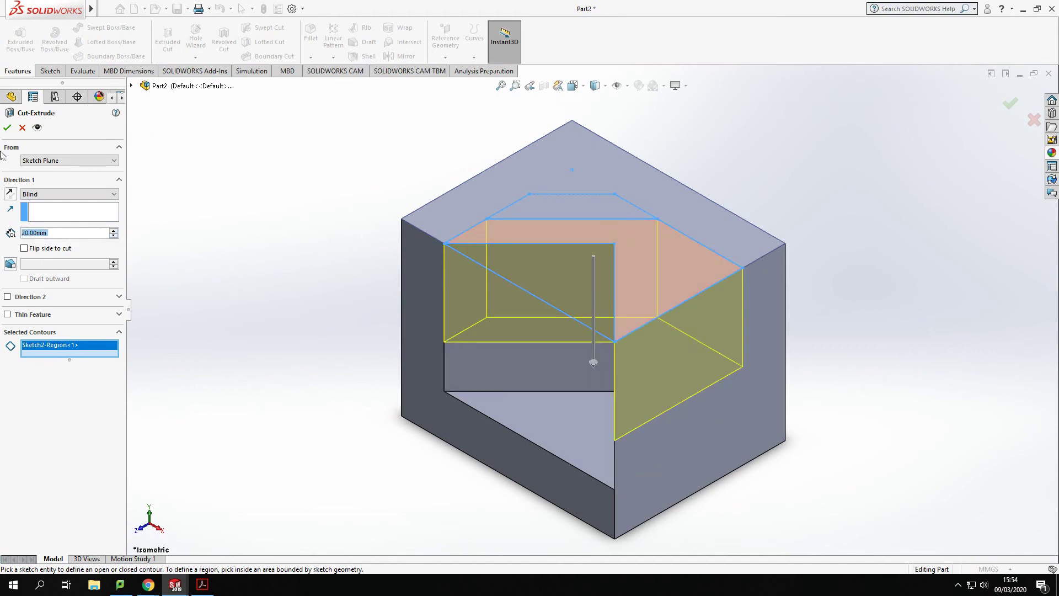
left_click(7, 128)
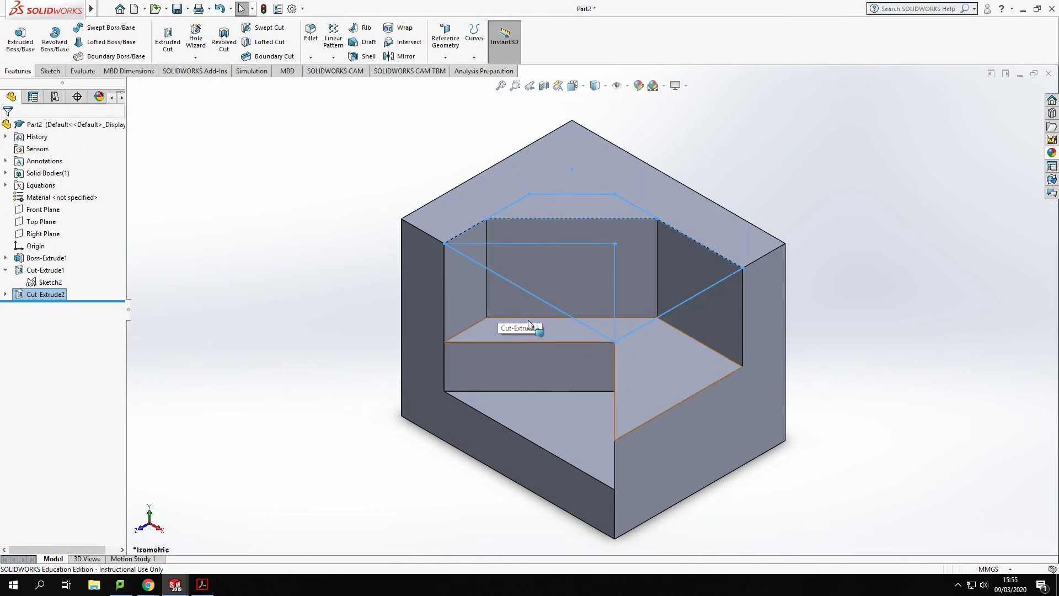
- Reuse the same sketch to cut the strip between the chamfer line and the parallel diagonal 10 mm deep
left_click(48, 282)
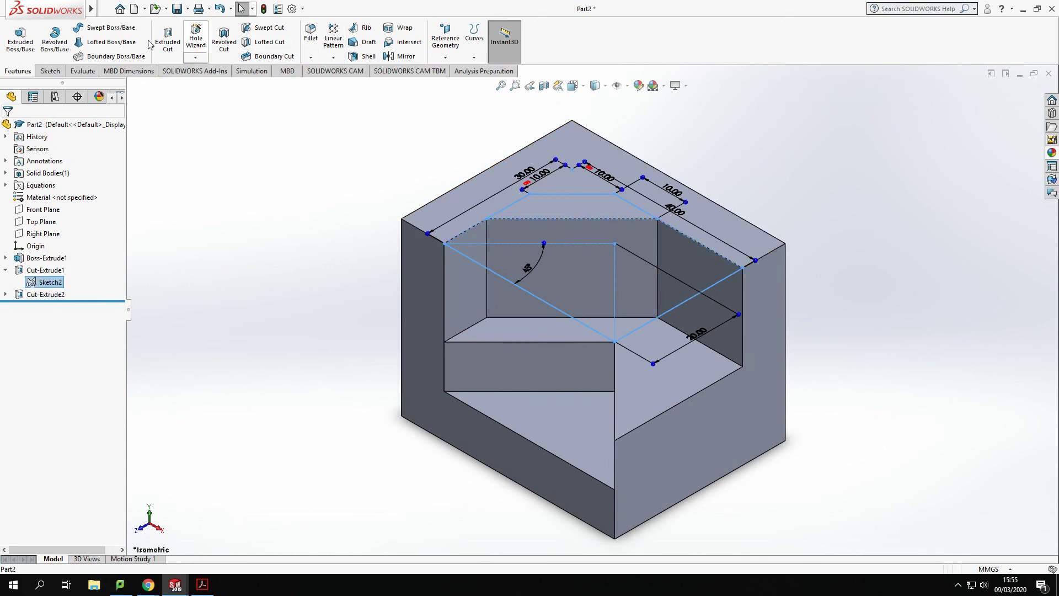
left_click(168, 44)
left_click(568, 213)
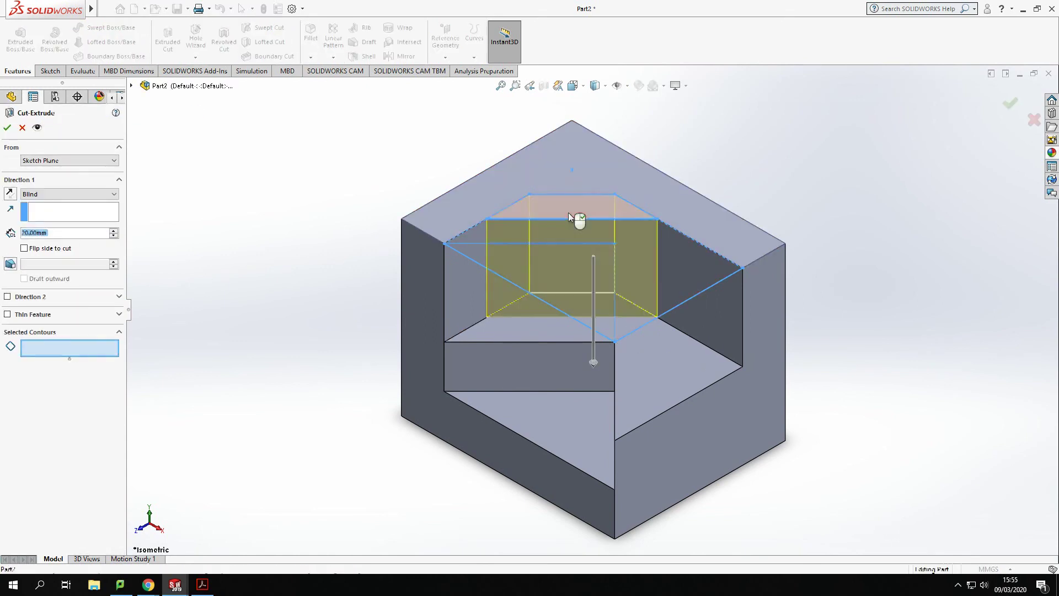
left_click(112, 237)
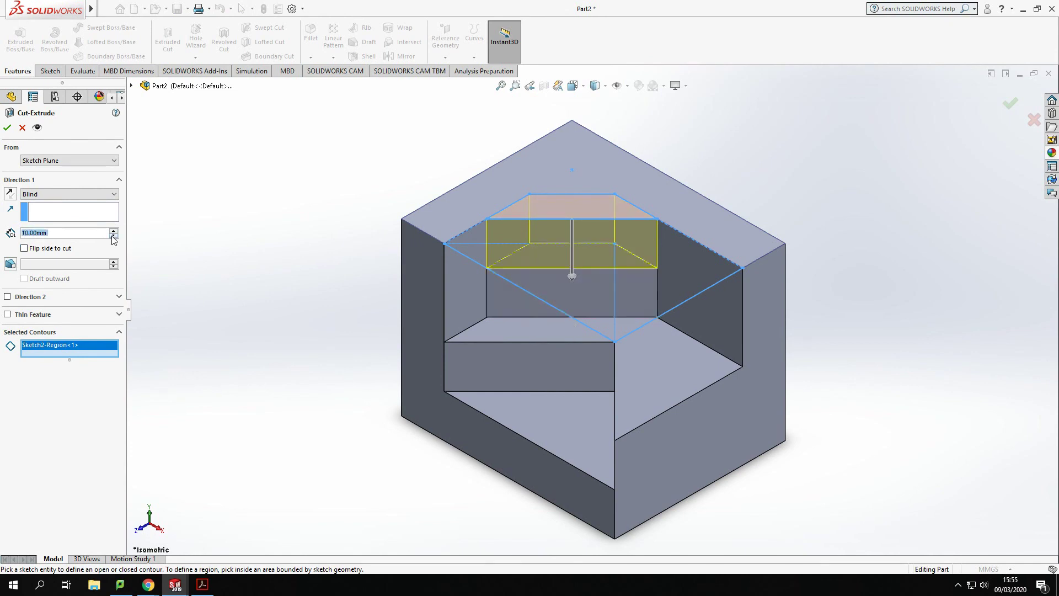
left_click(7, 128)
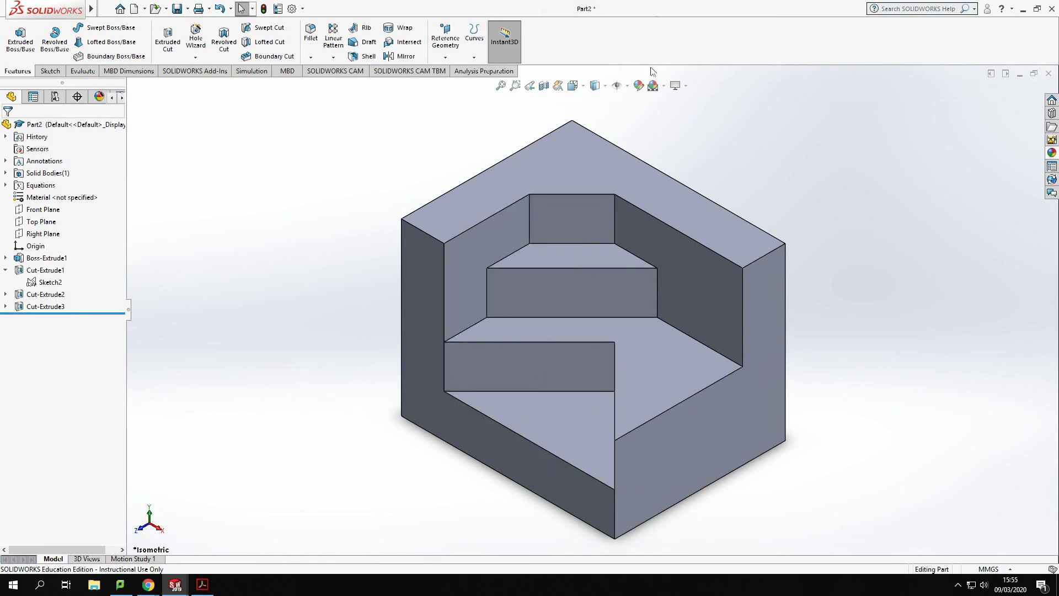
- Apply a yellow color to the whole body and show the part in isometric view
right_click(476, 204)
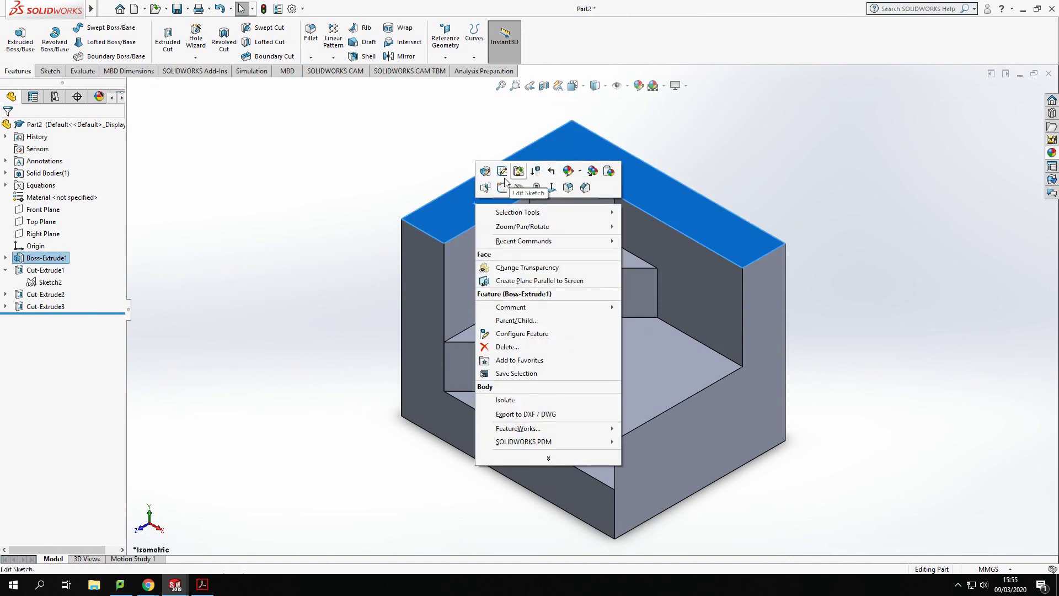
left_click(570, 171)
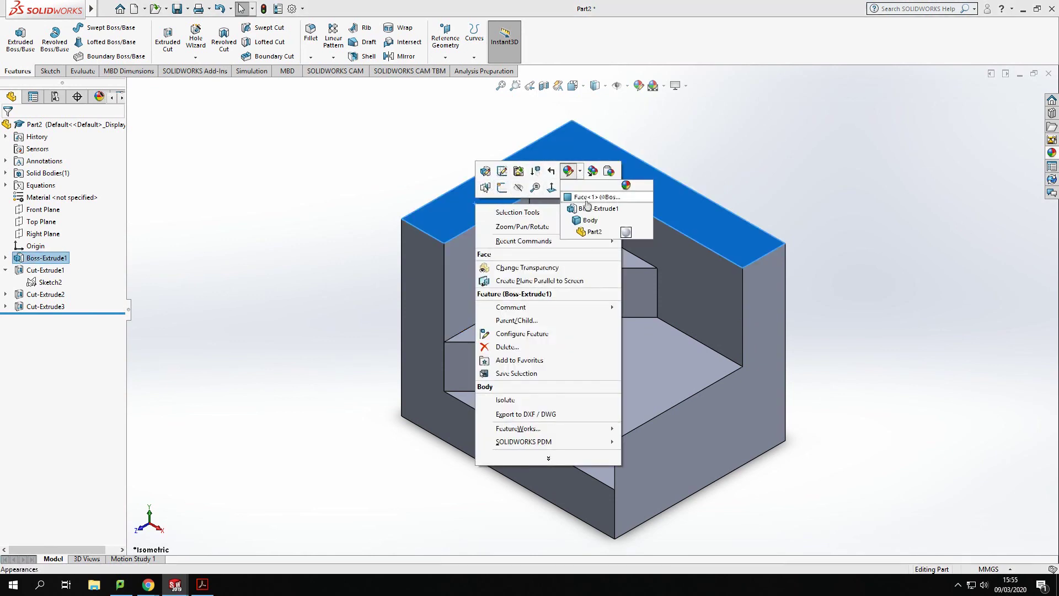
left_click(589, 220)
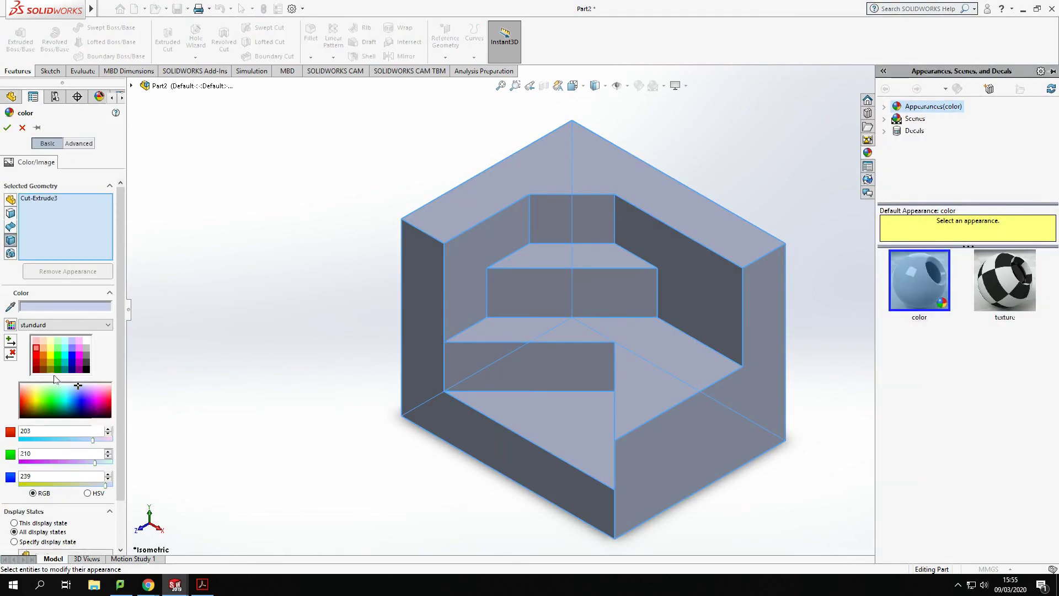
left_click(43, 353)
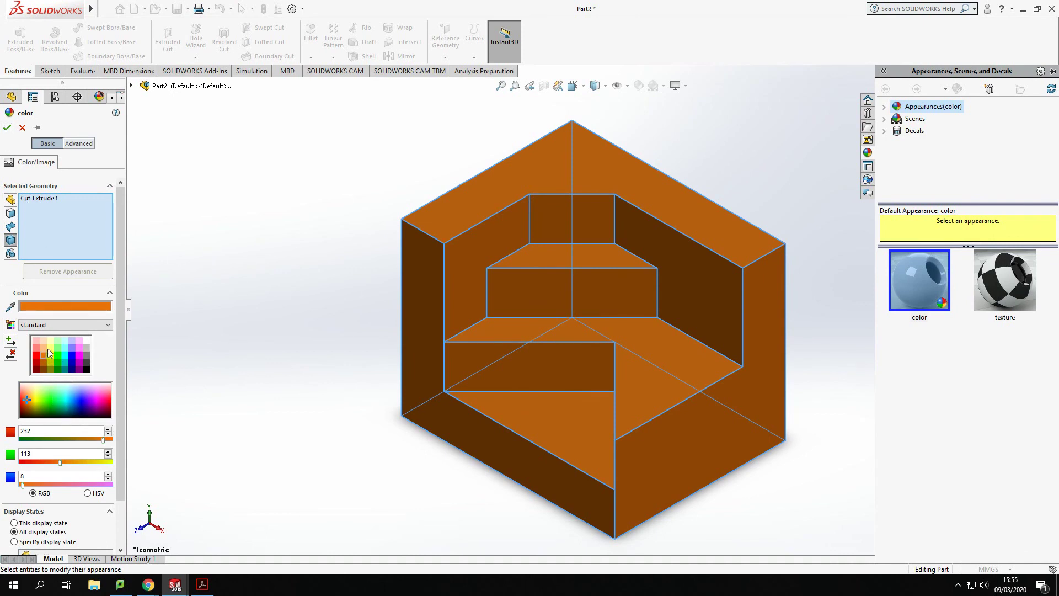
left_click(49, 349)
left_click(7, 127)
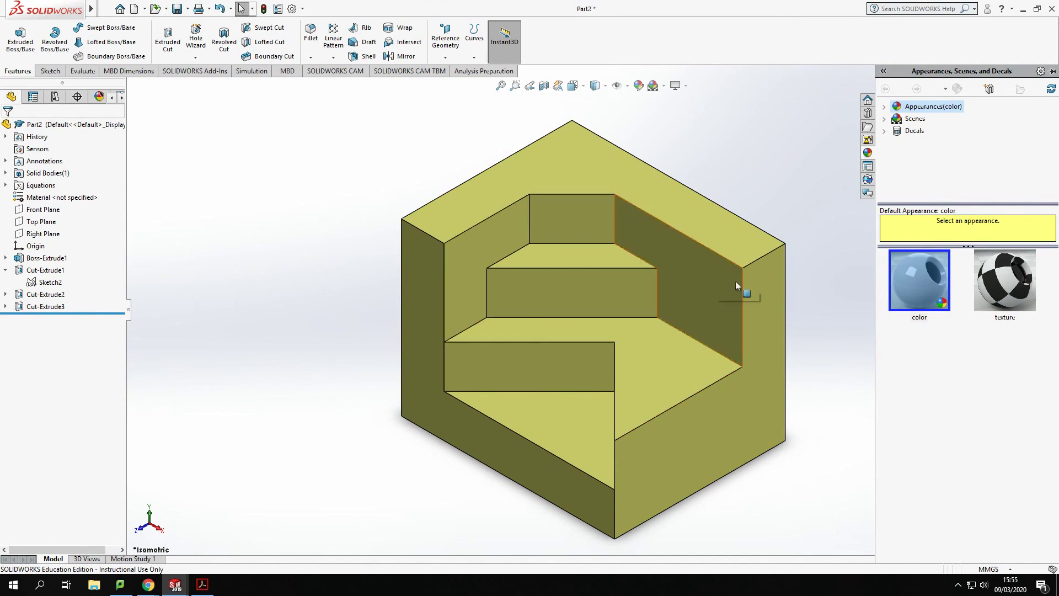
key("space")
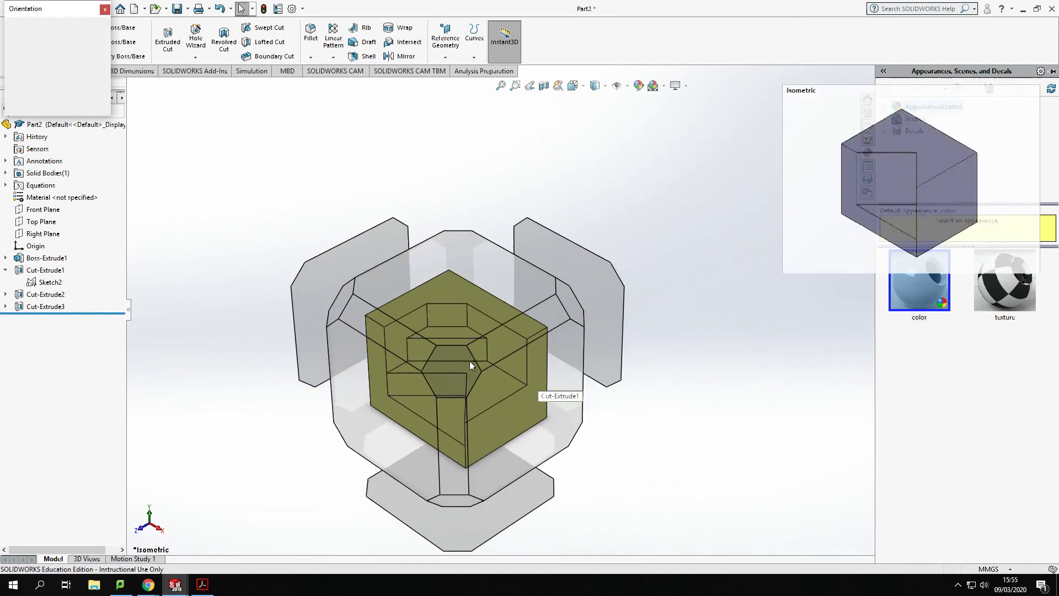
left_click(464, 365)
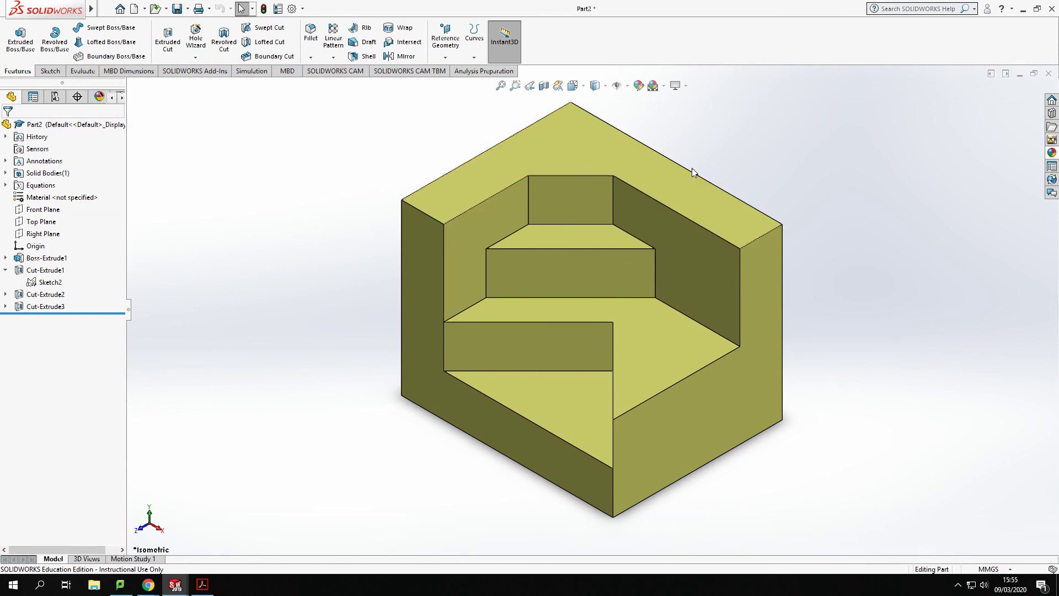